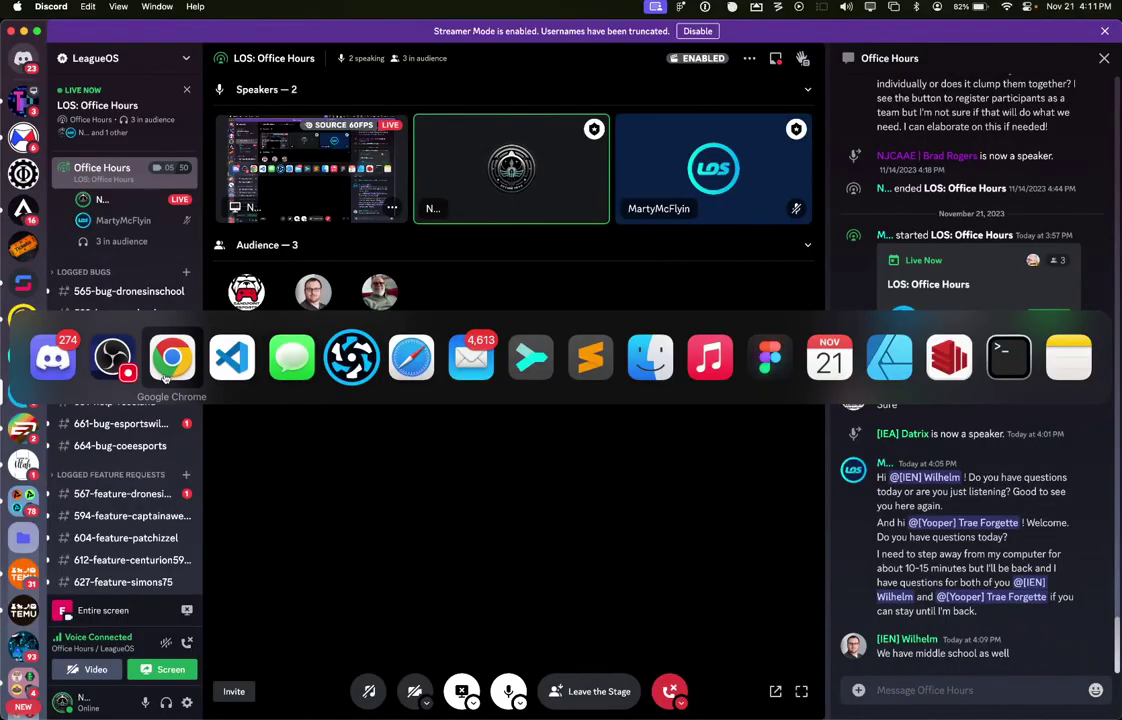
Step: Switch from the Discord Office Hours stage to Google Chrome showing the LeagueOS home page
left_click(150, 338)
key("super+Tab")
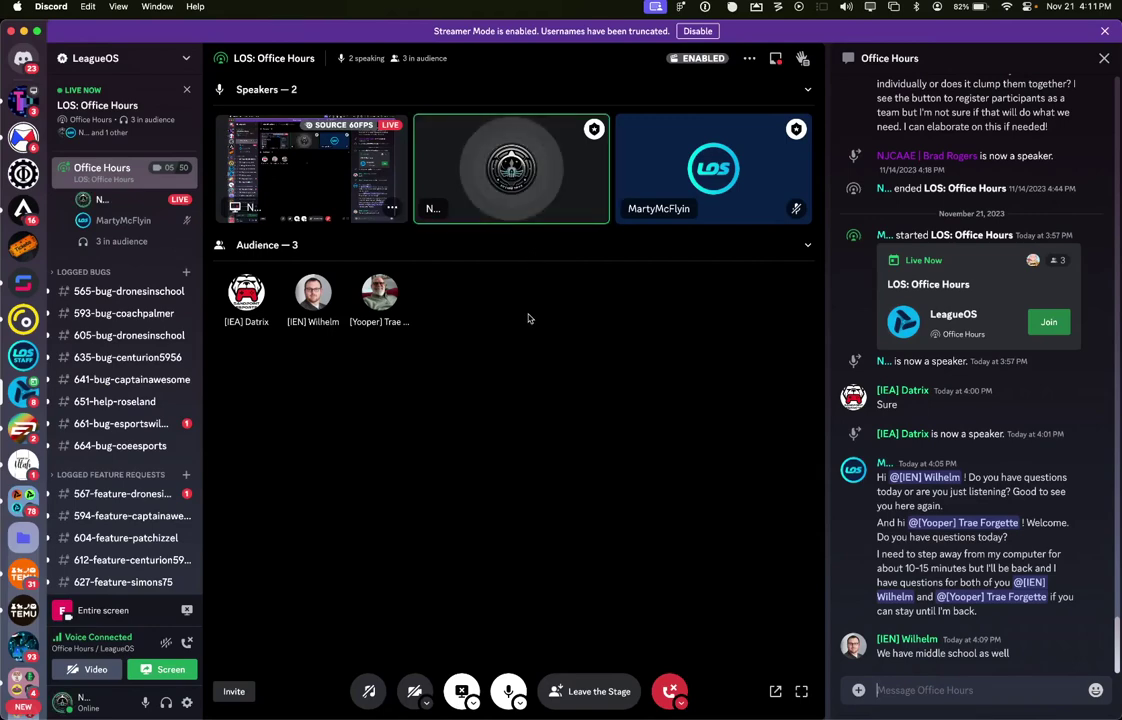
key("super+Tab")
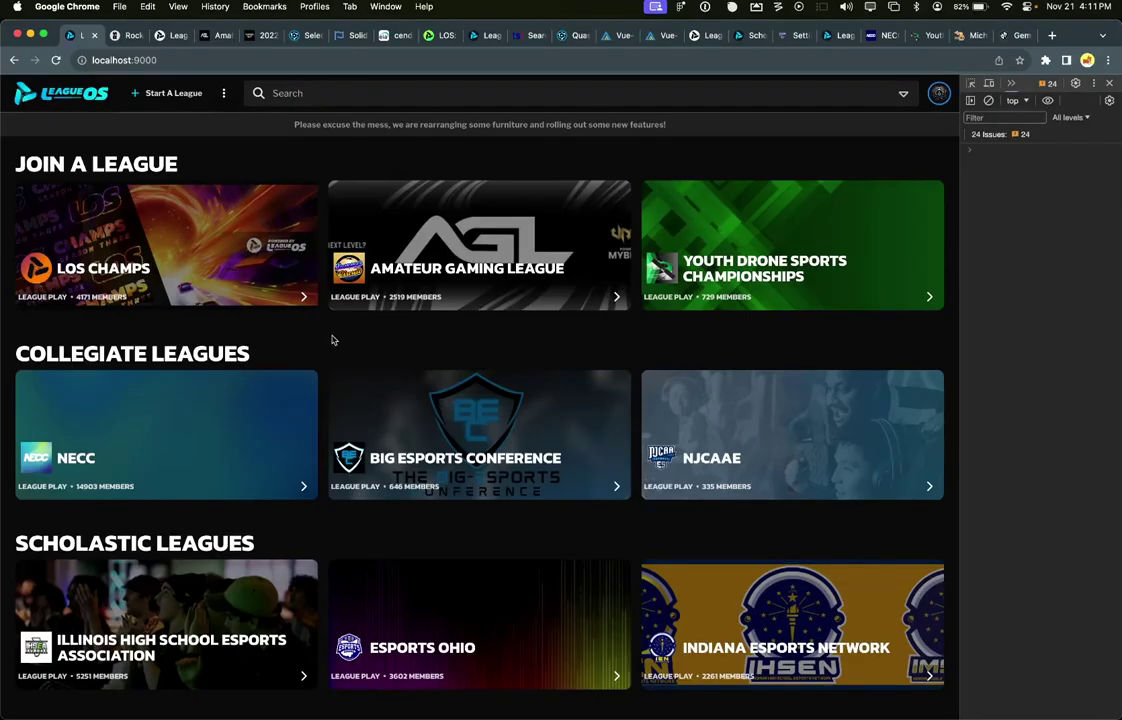
Step: Close the developer tools panel on the local LeagueOS page
scroll(643, 334, "down", 2)
scroll(643, 334, "up", 2)
key("super+alt+i")
scroll(830, 331, "up", 1)
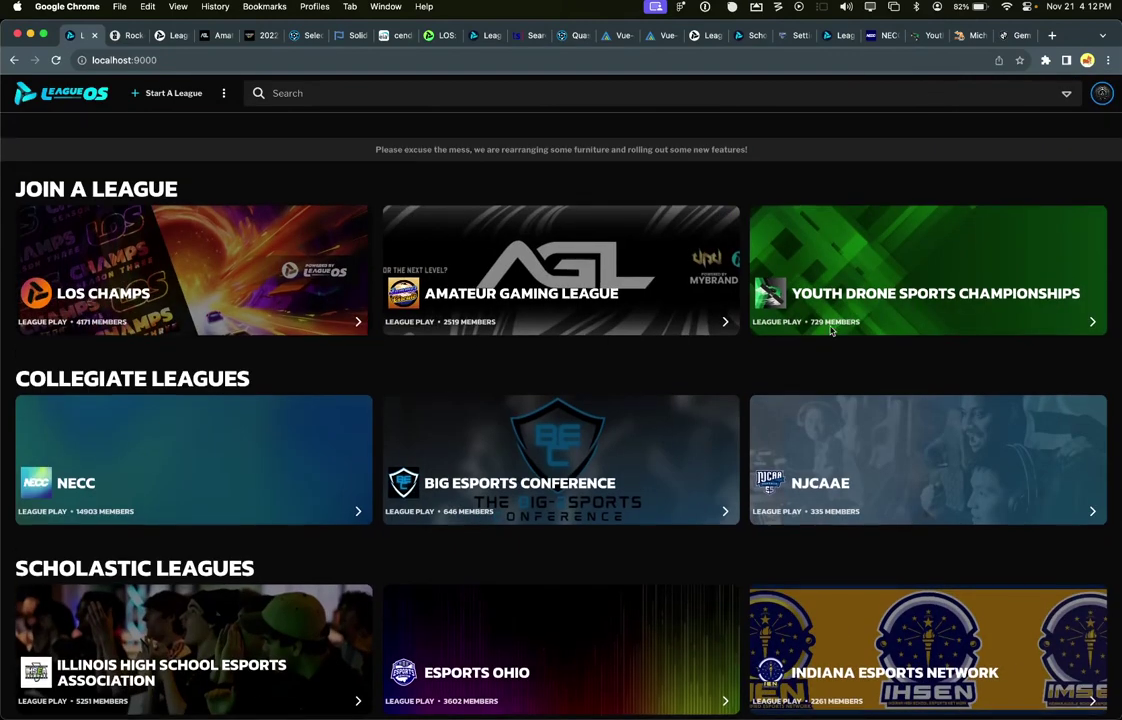
key("super+t")
type("www.")
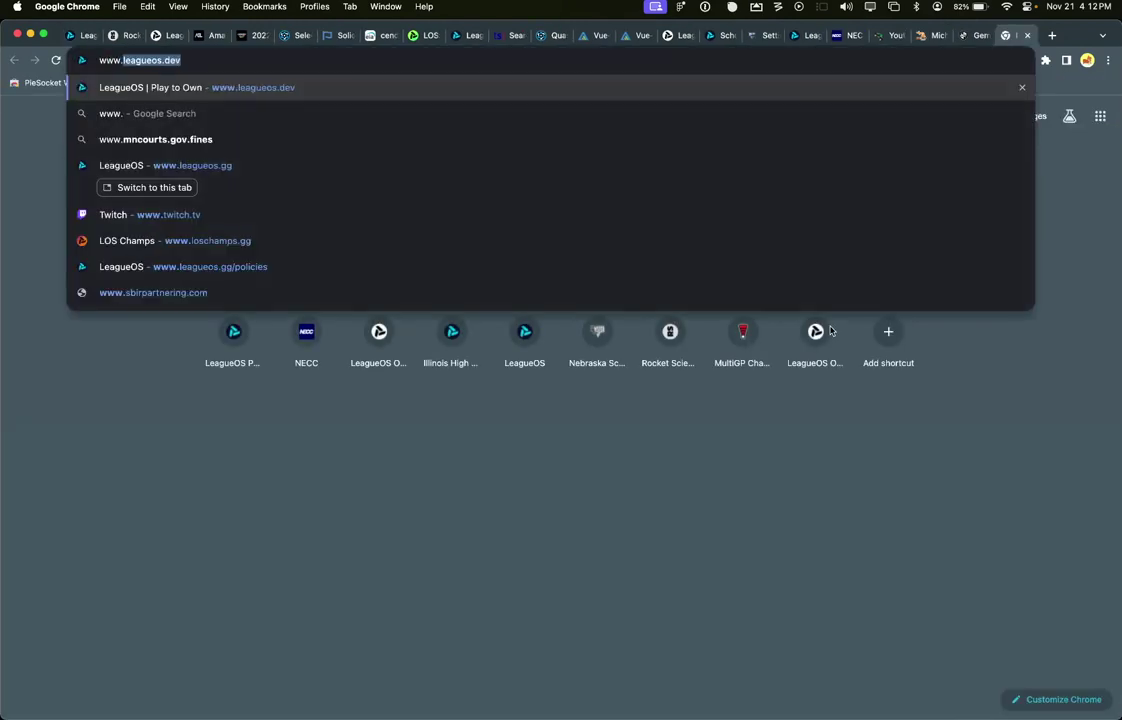
type("leagueos.dev")
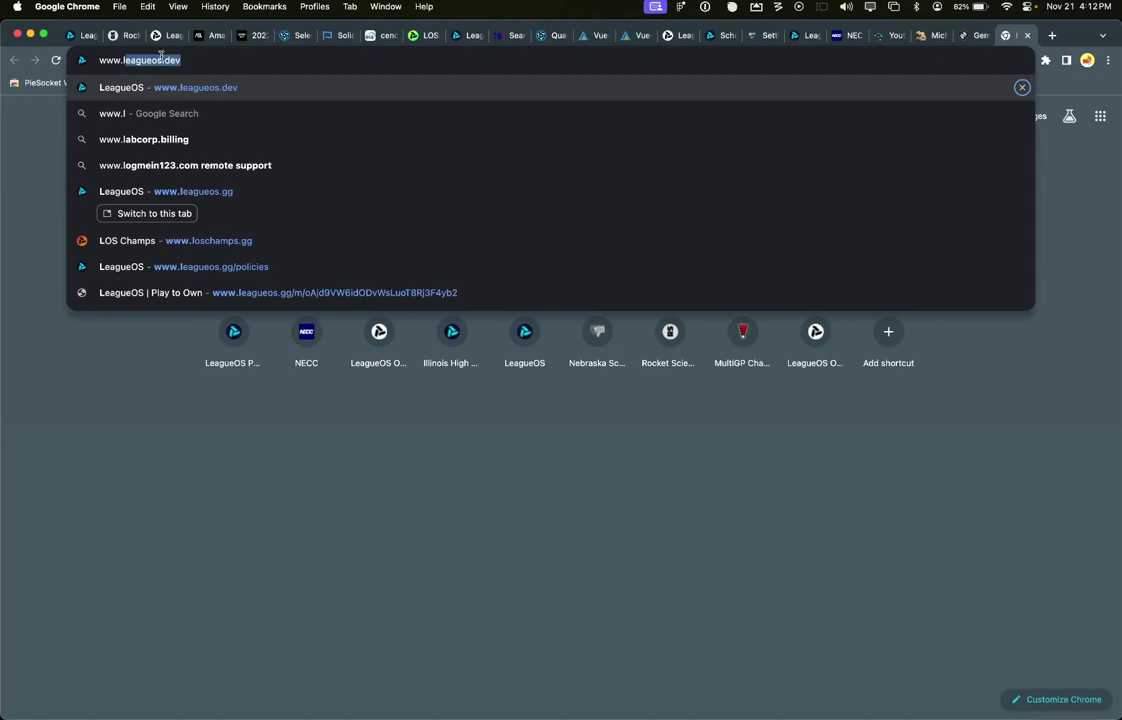
left_click(192, 61)
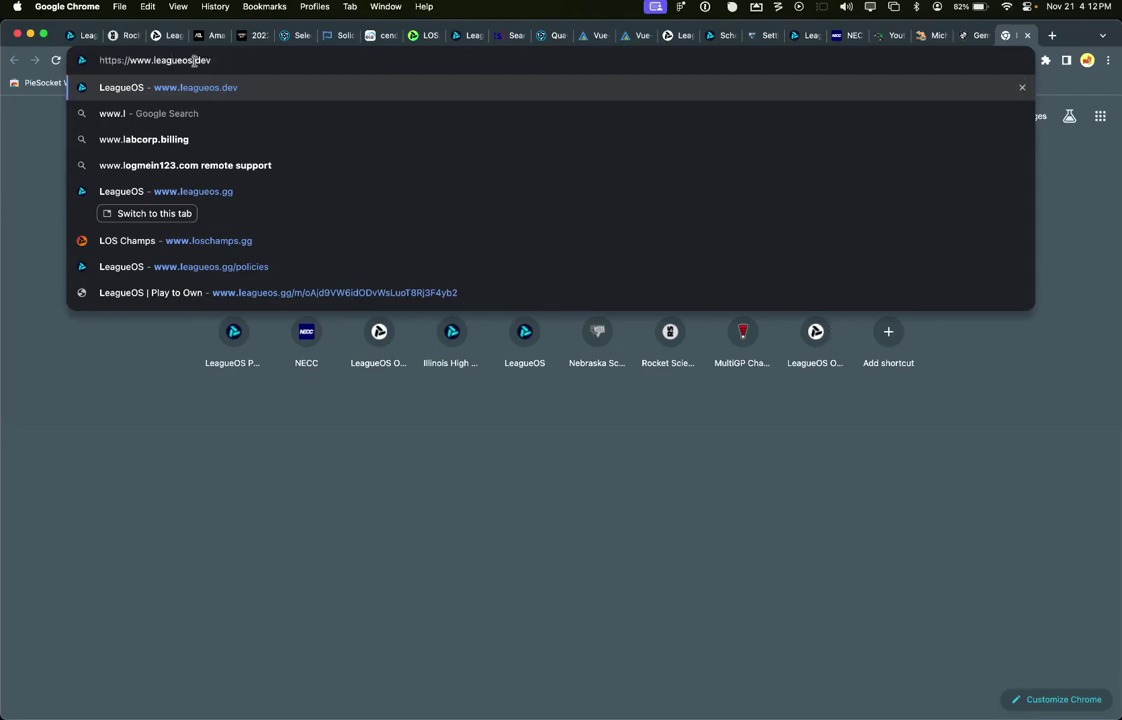
double_click(203, 61)
type("gg")
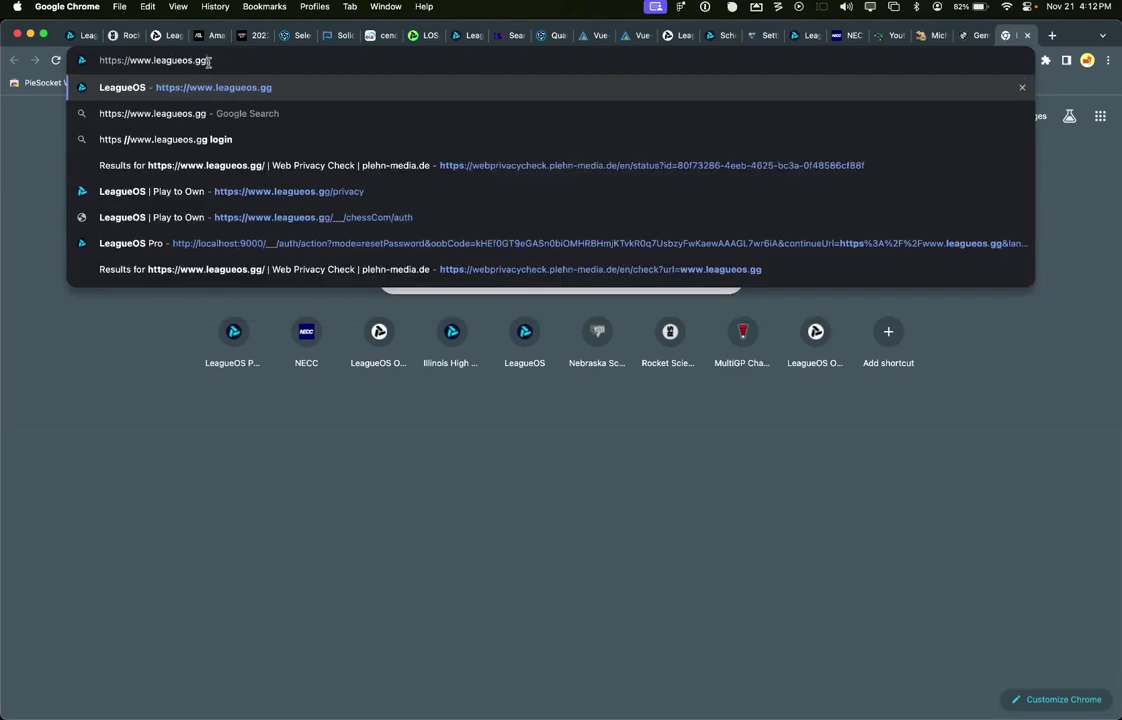
key("Return")
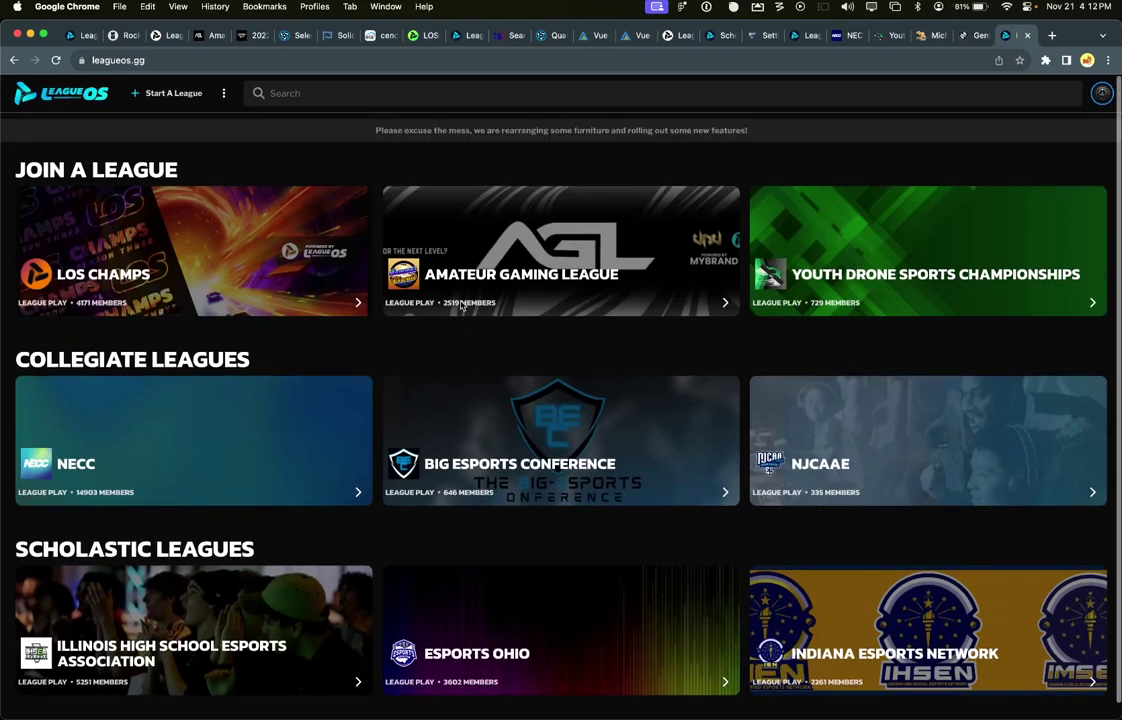
scroll(394, 331, "down", 1)
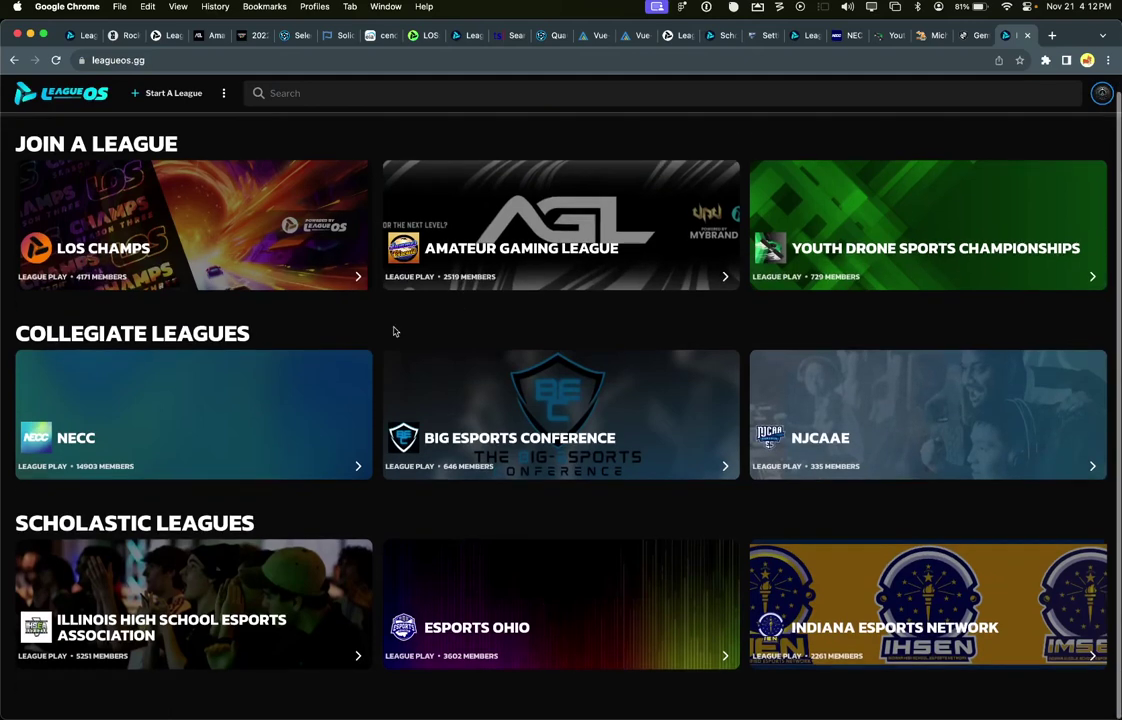
scroll(394, 331, "up", 1)
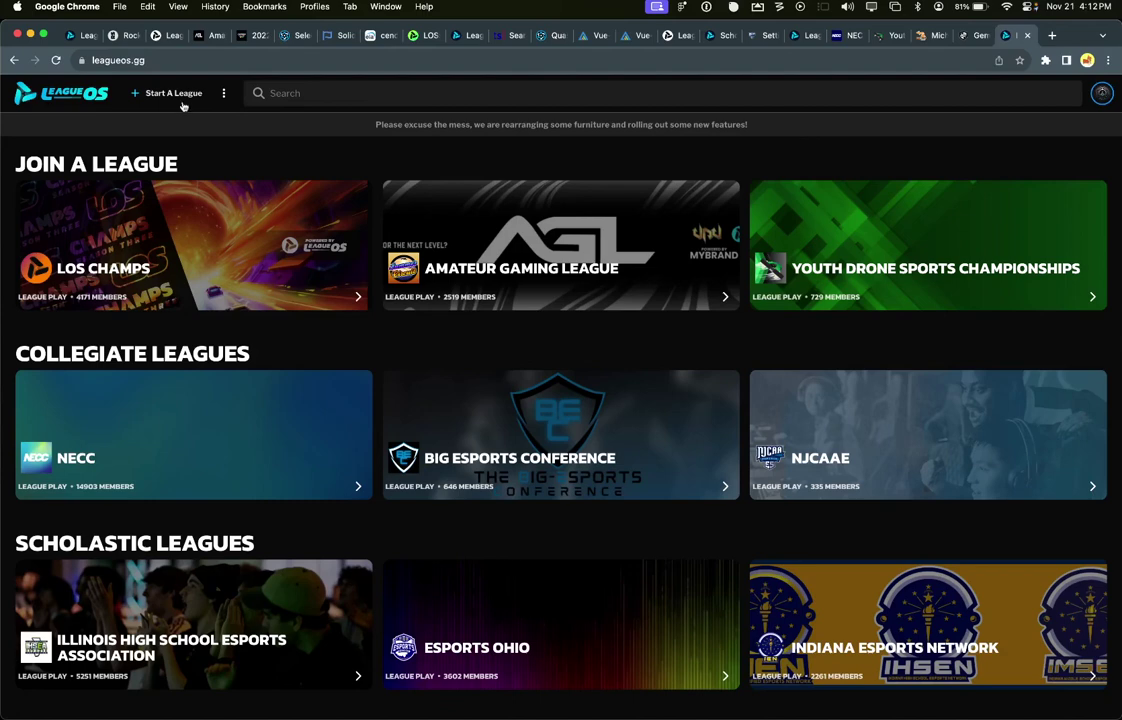
left_click(224, 93)
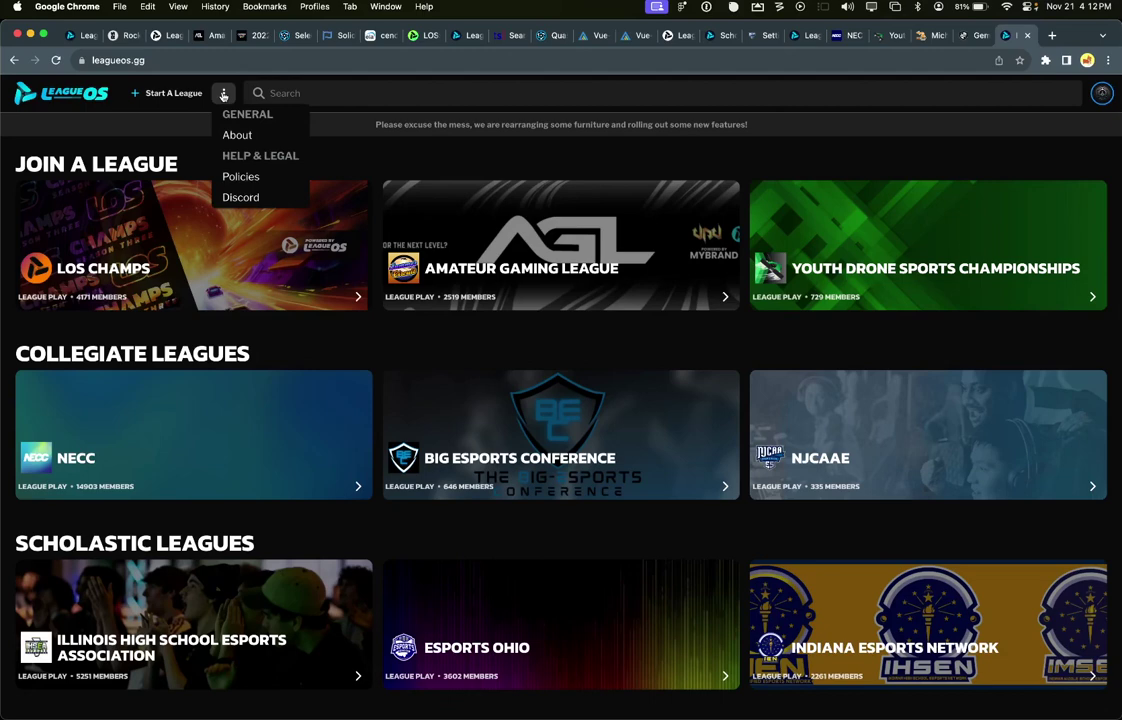
left_click(200, 162)
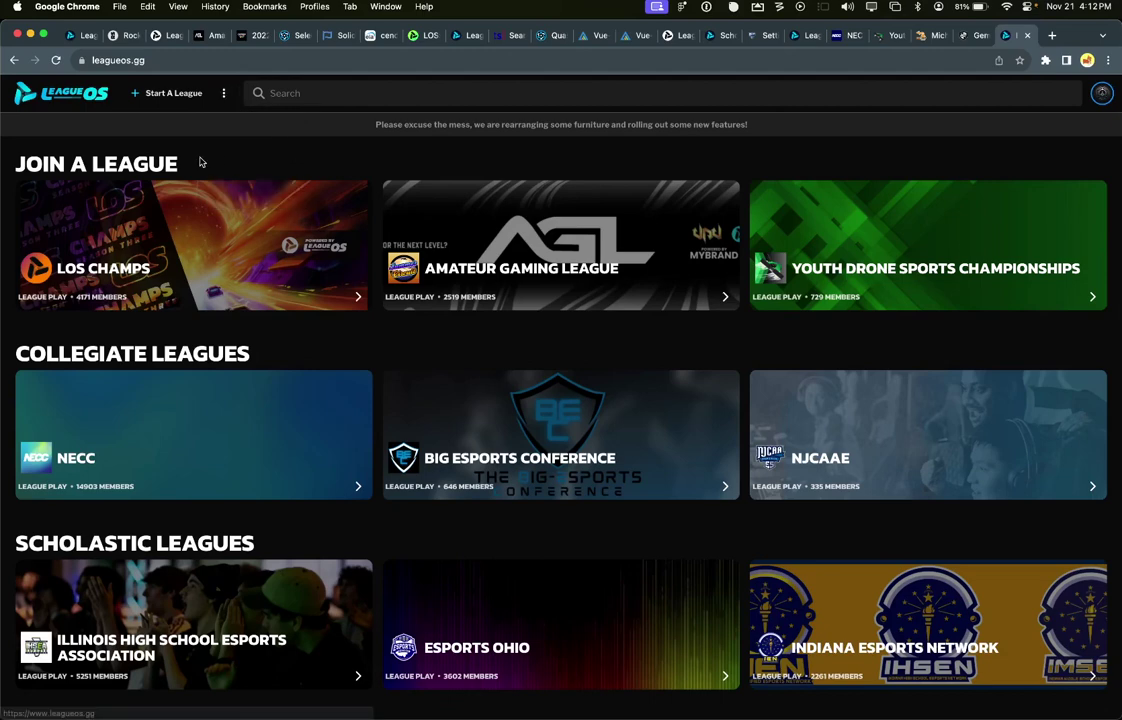
Step: Open your profile from the top-right avatar and switch to its Prospect tab
left_click(1099, 96)
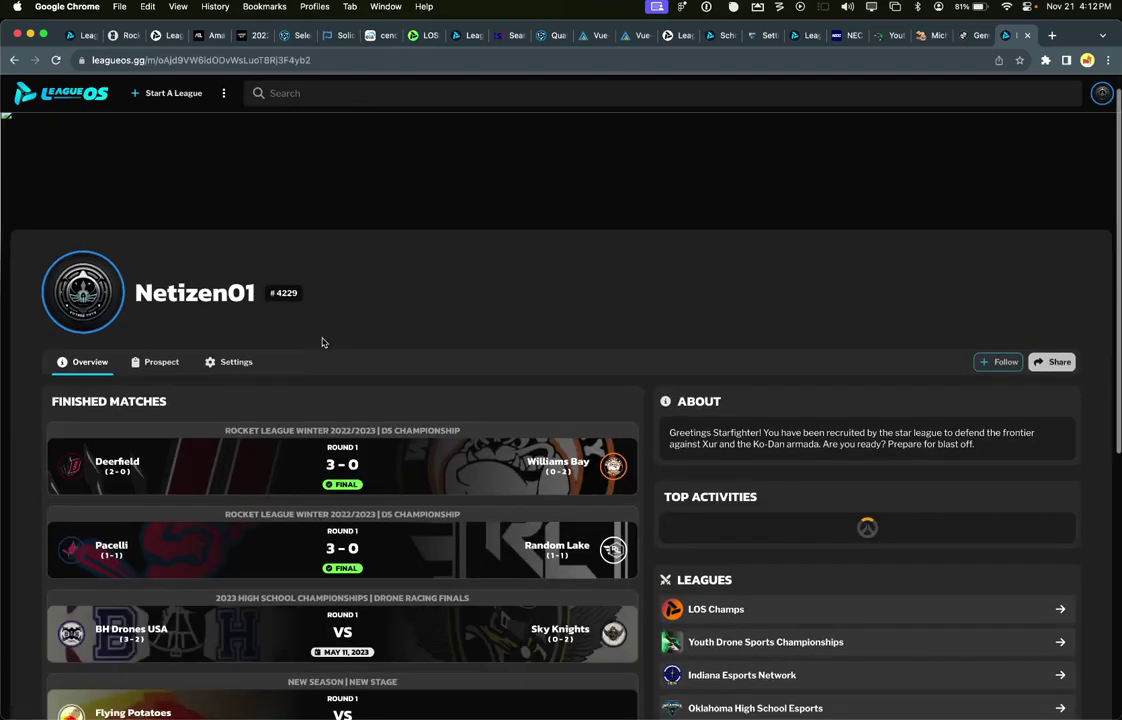
scroll(322, 343, "down", 5)
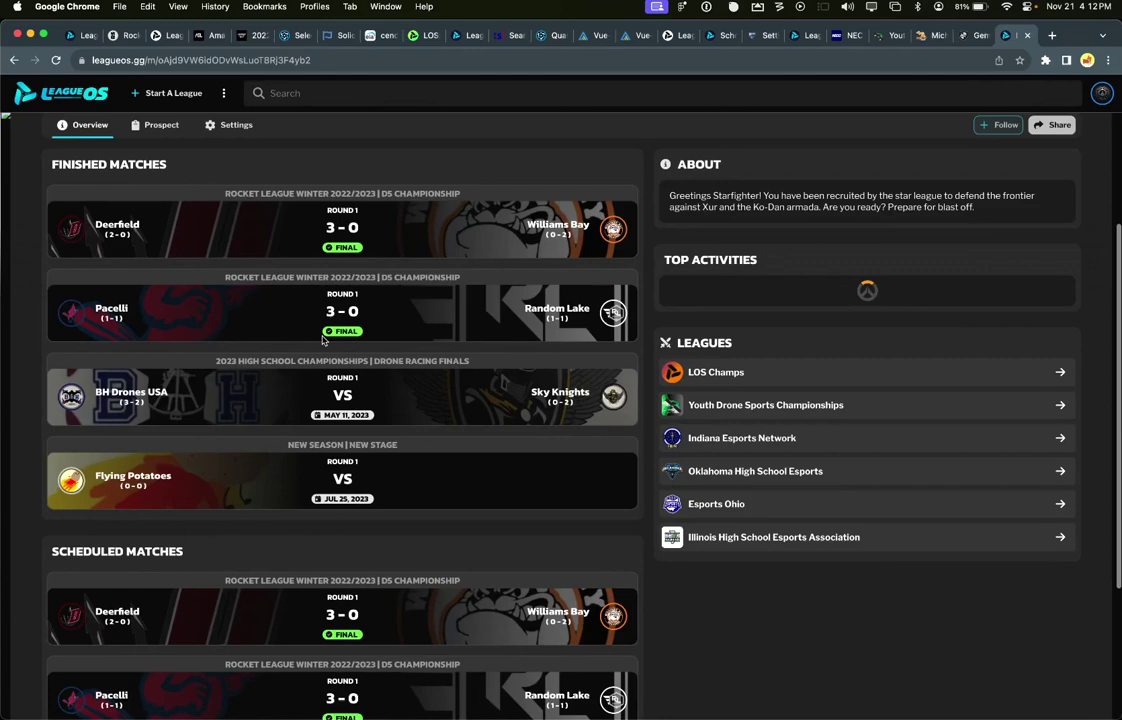
scroll(350, 290, "up", 4)
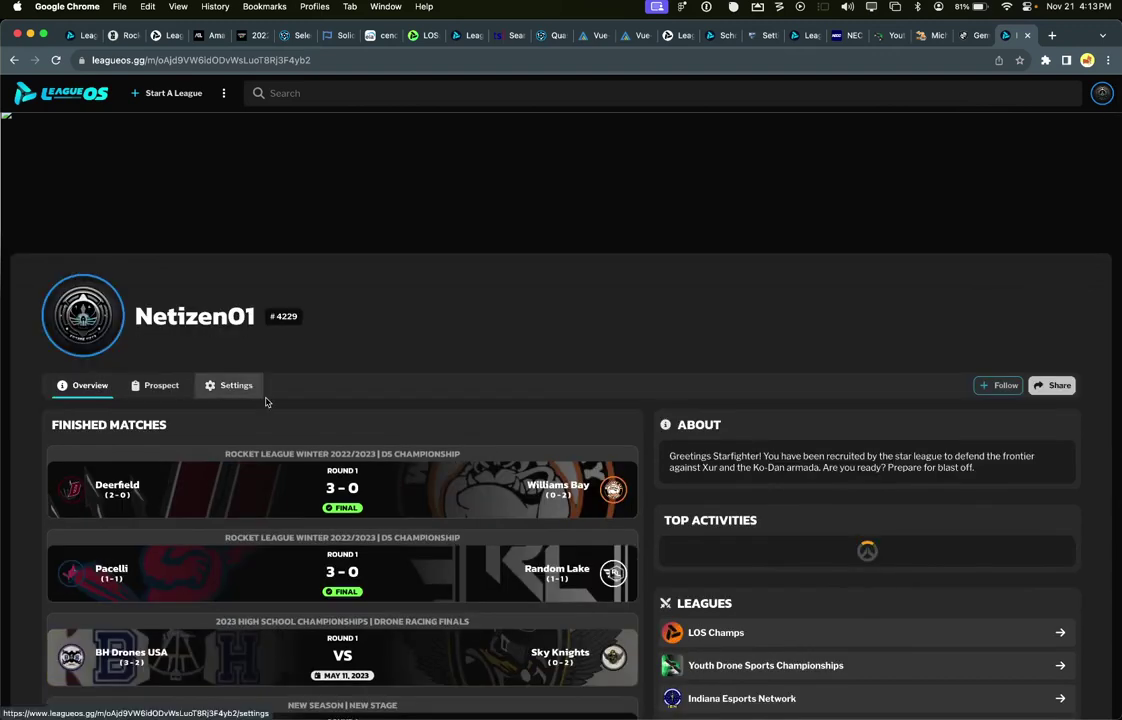
left_click(155, 386)
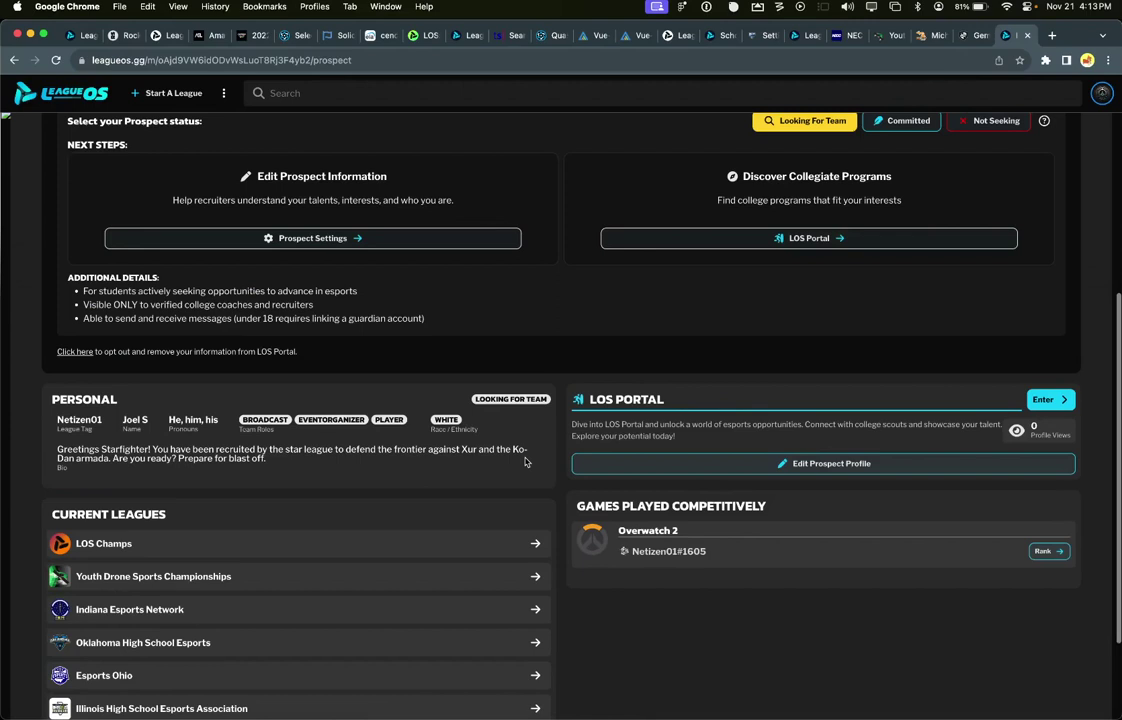
Step: Scroll through the Prospect page to review its status, current leagues and competitively played games
scroll(520, 470, "up", 3)
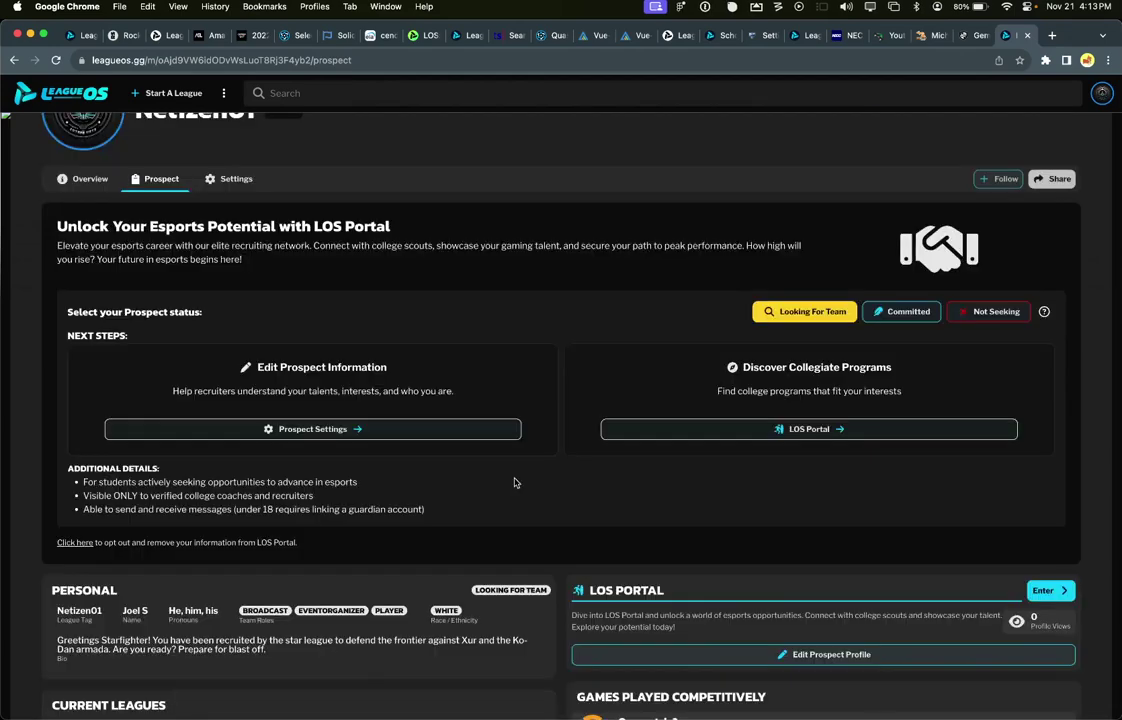
scroll(515, 483, "up", 1)
scroll(515, 483, "up", 1)
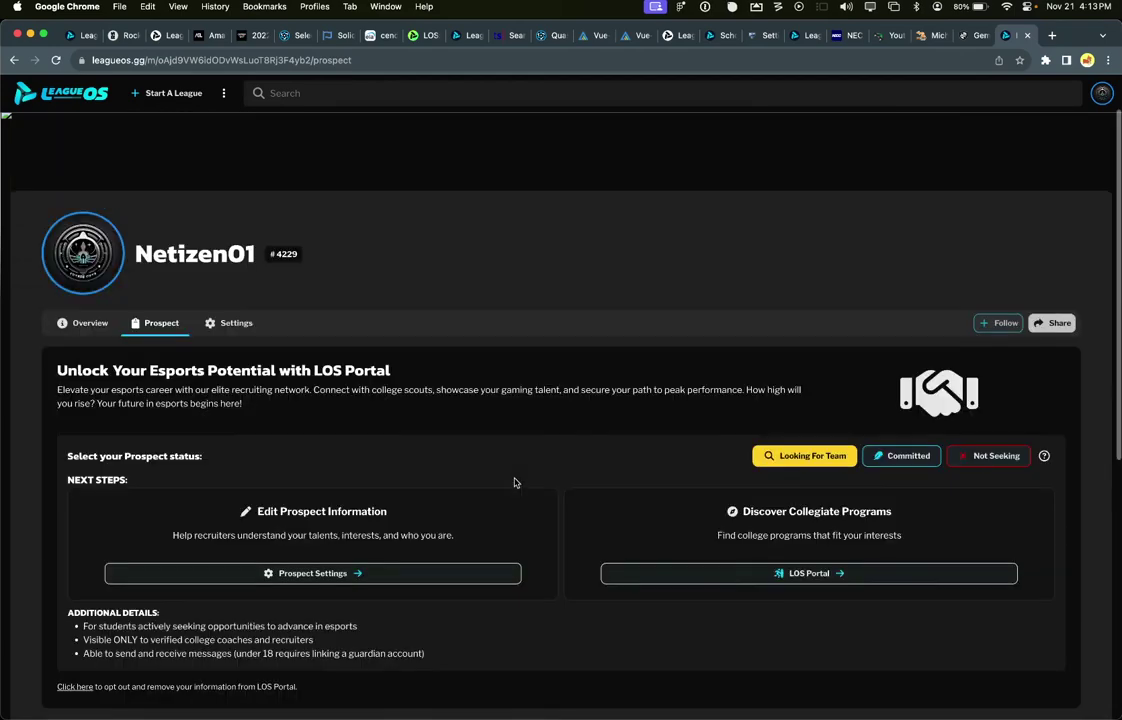
scroll(515, 483, "down", 1)
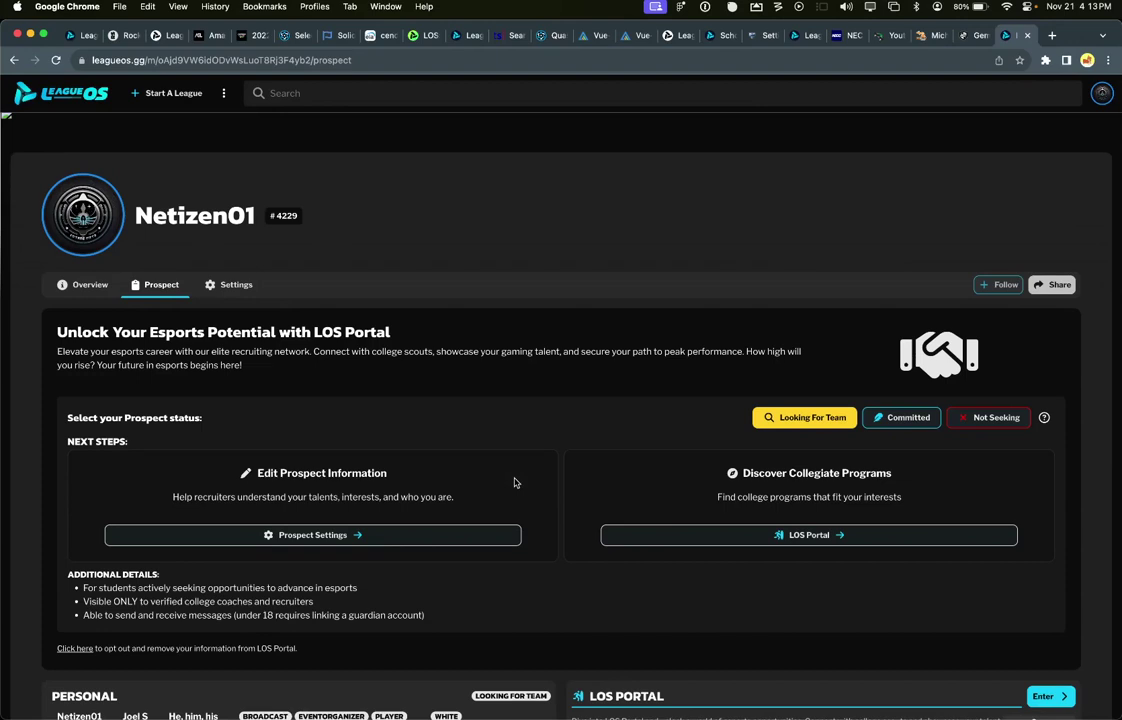
scroll(515, 483, "up", 1)
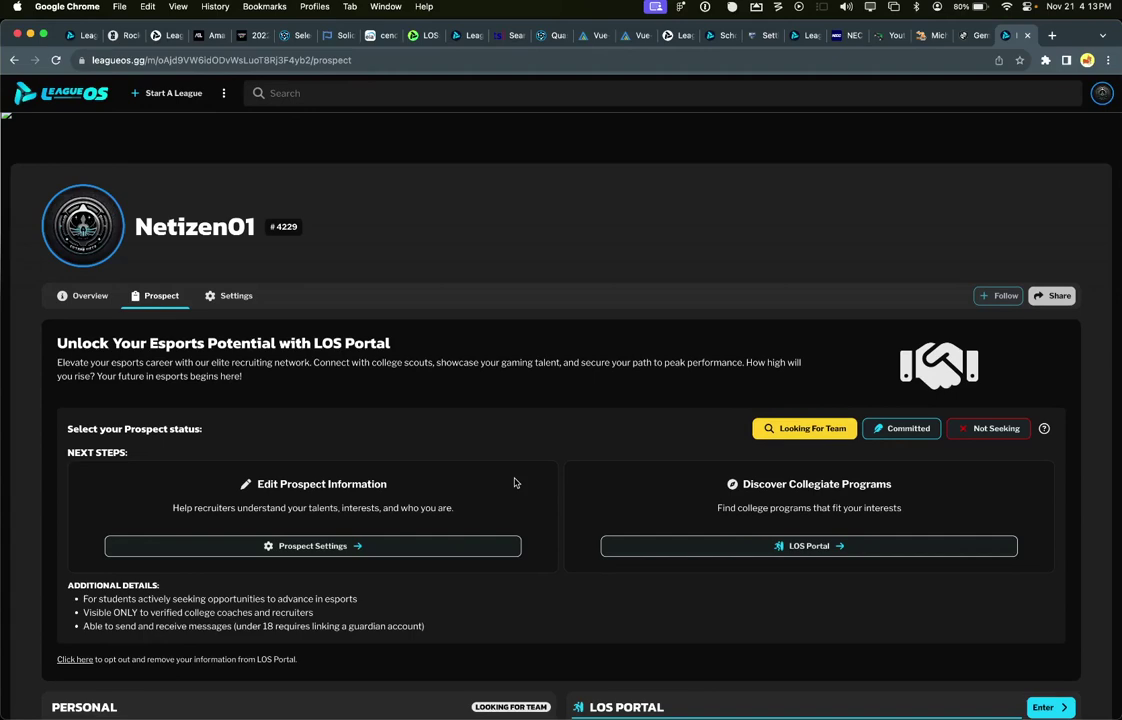
scroll(361, 457, "down", 2)
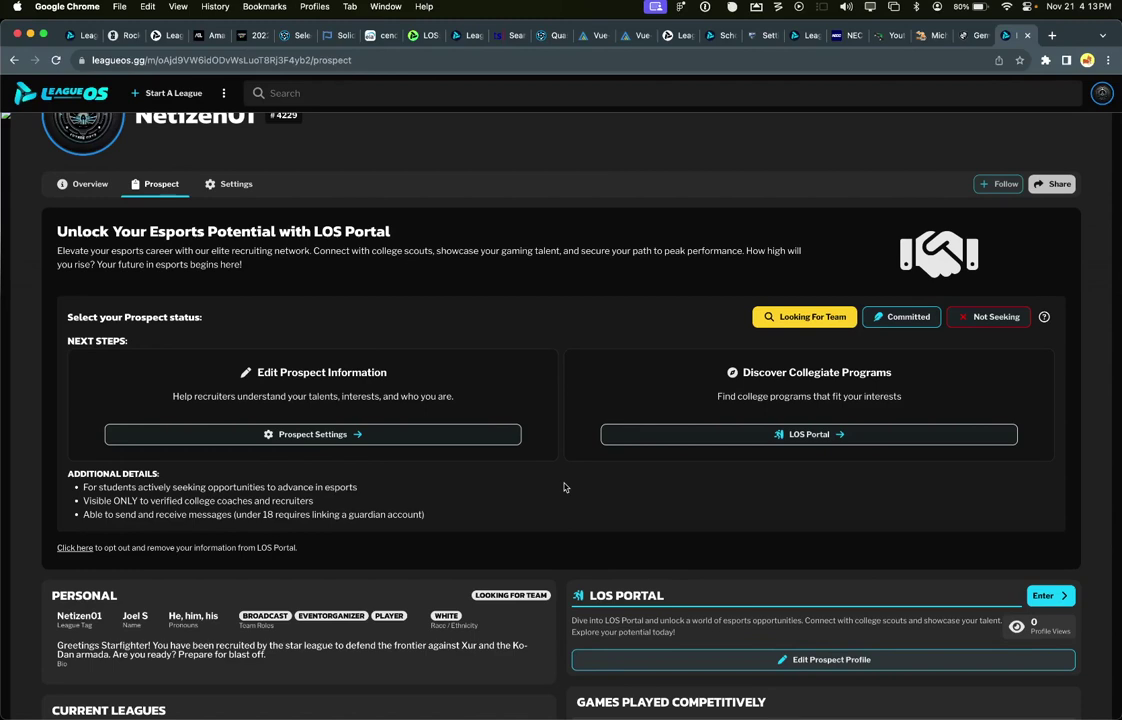
scroll(641, 338, "up", 1)
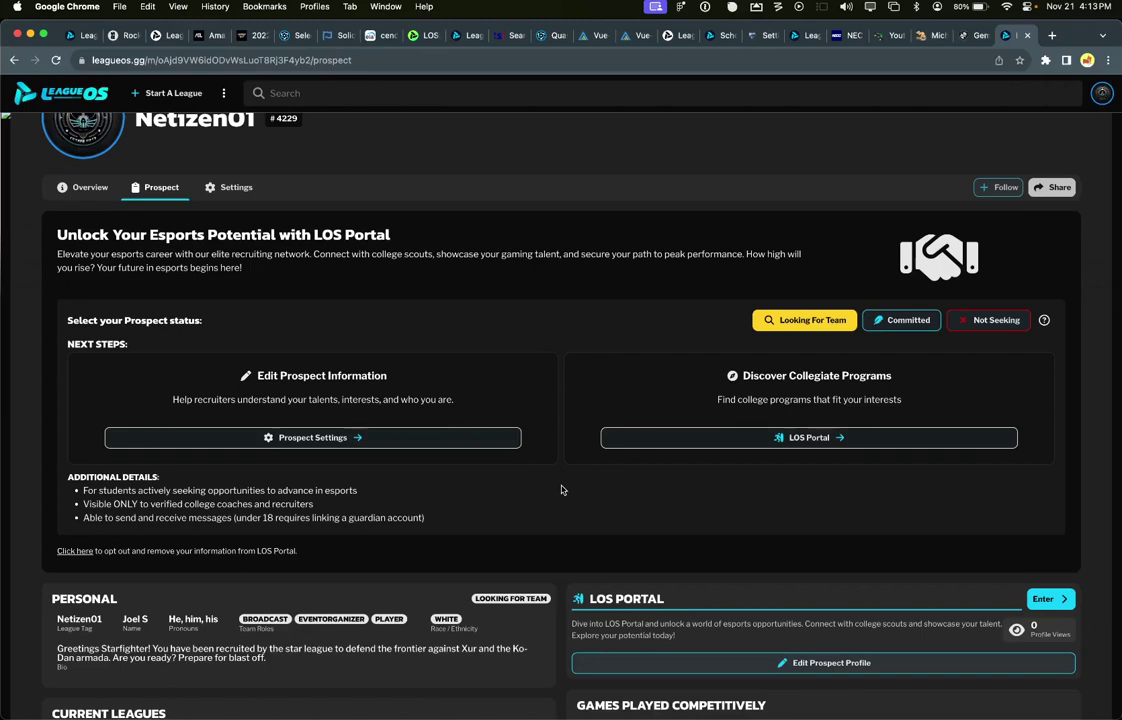
scroll(534, 594, "up", 1)
scroll(534, 594, "down", 5)
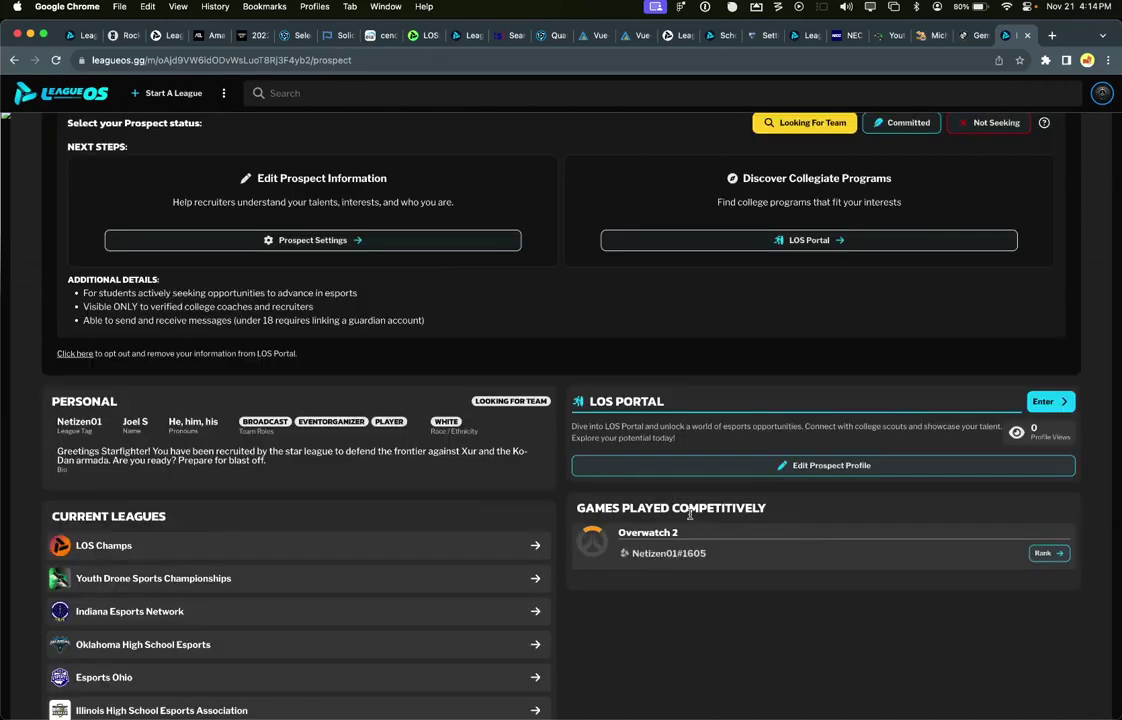
scroll(571, 637, "down", 2)
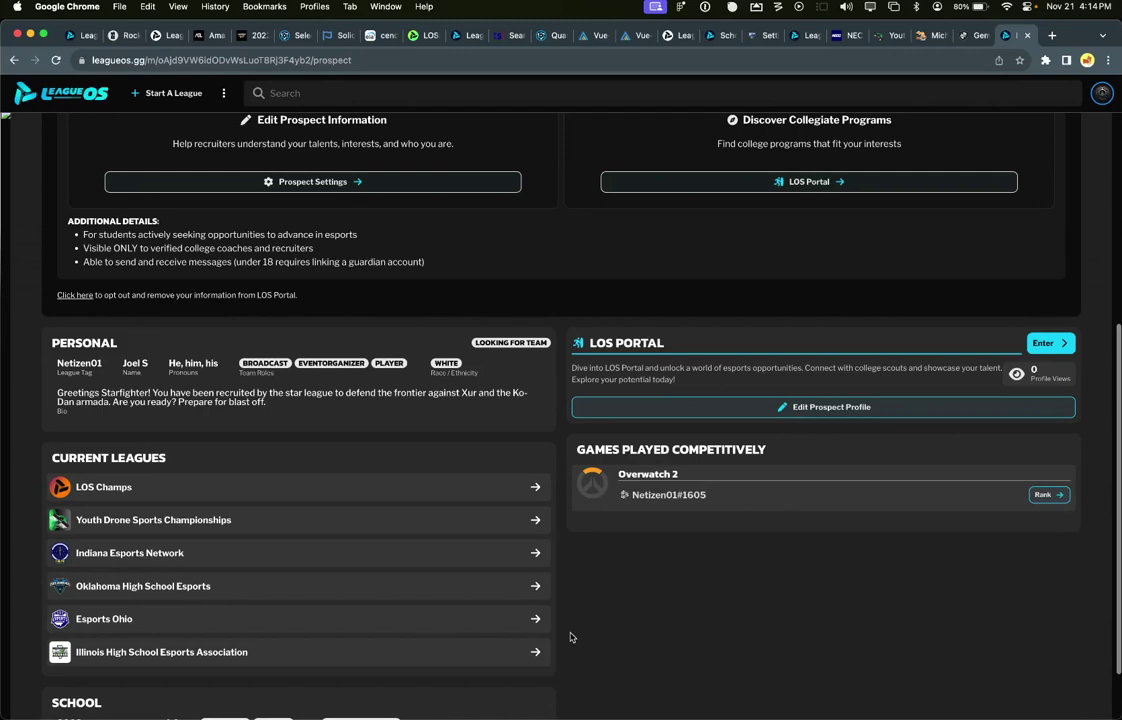
scroll(819, 281, "up", 3)
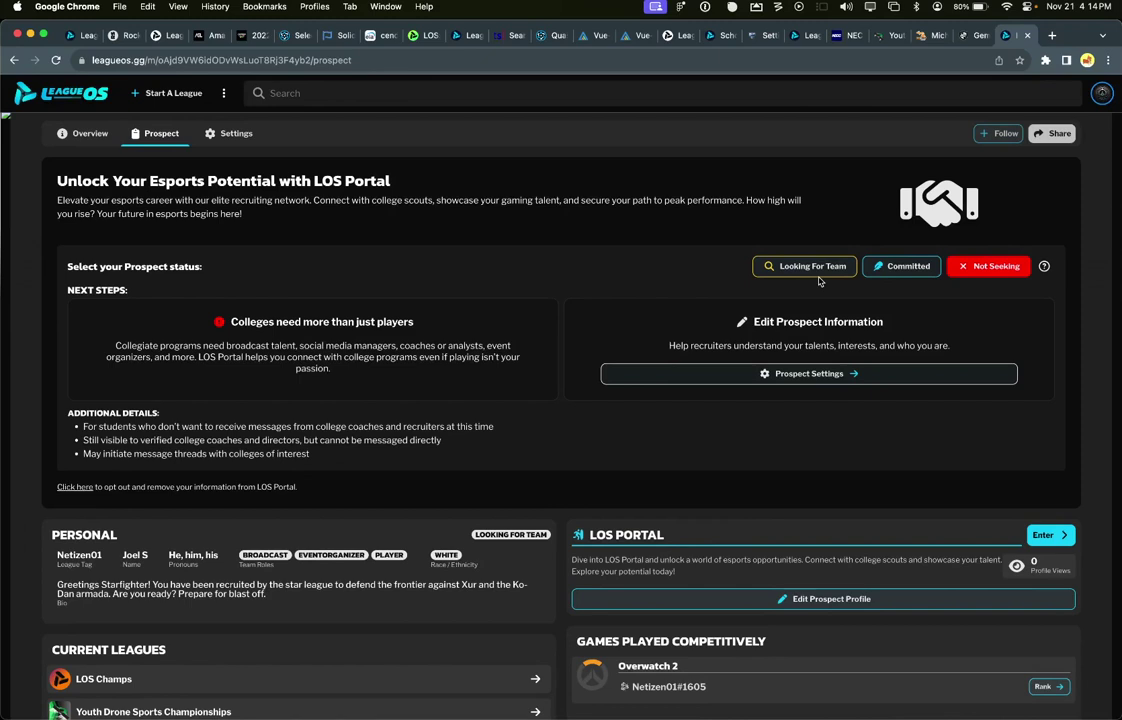
Step: Set the prospect status to Looking For Team and go to Prospect Settings
left_click(812, 268)
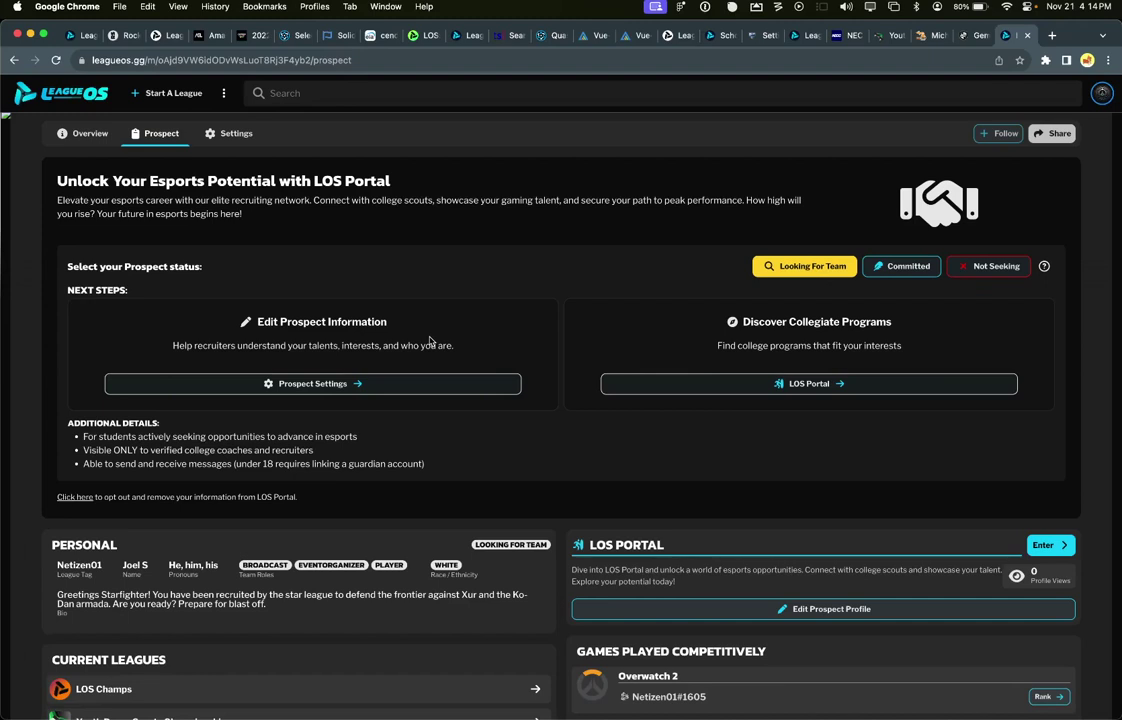
left_click(250, 341)
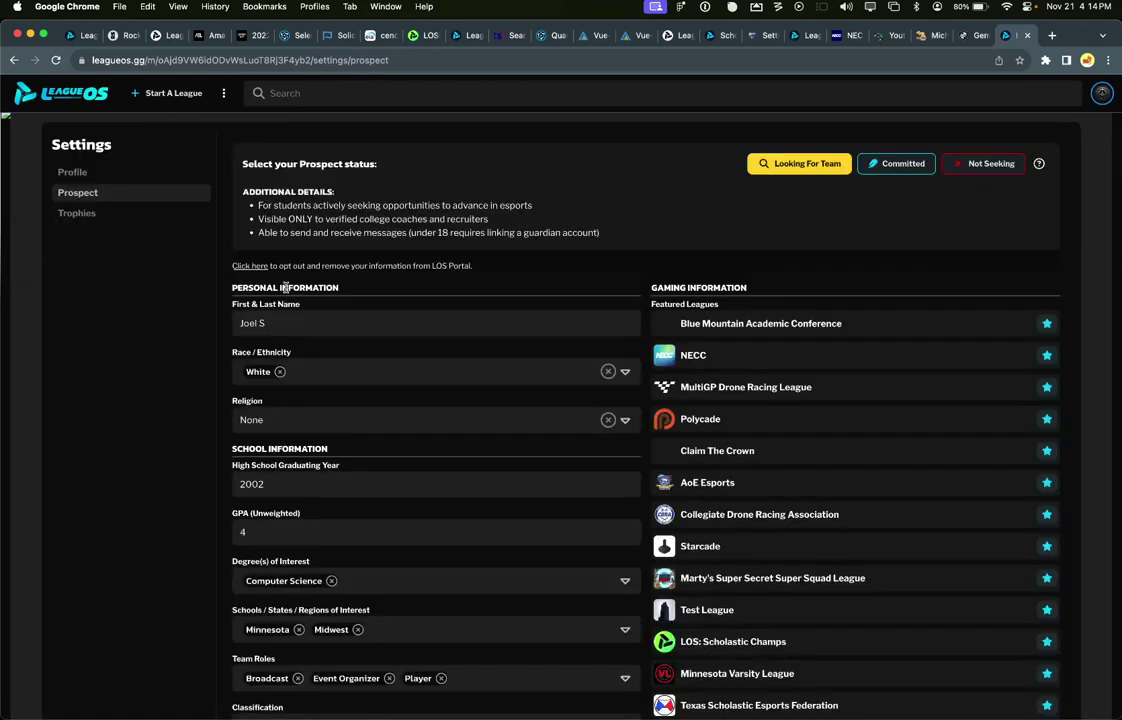
Step: Review the Prospect settings form from Personal Information down to team roles and classification
double_click(285, 288)
scroll(332, 294, "up", 1)
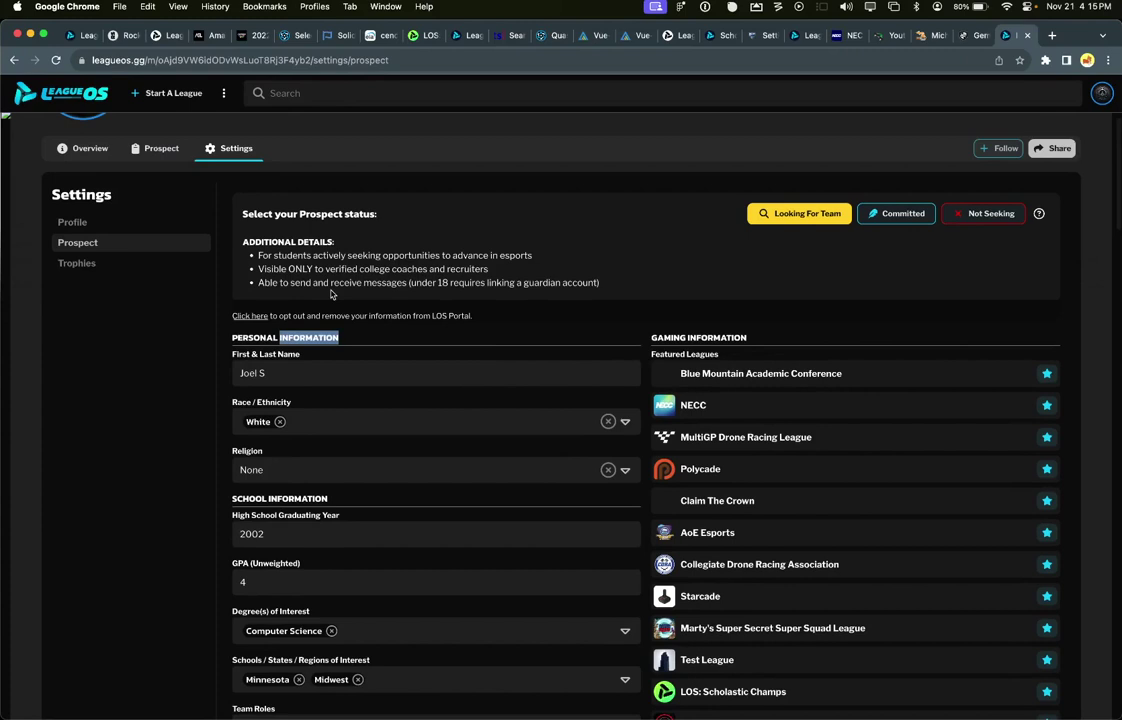
double_click(255, 336)
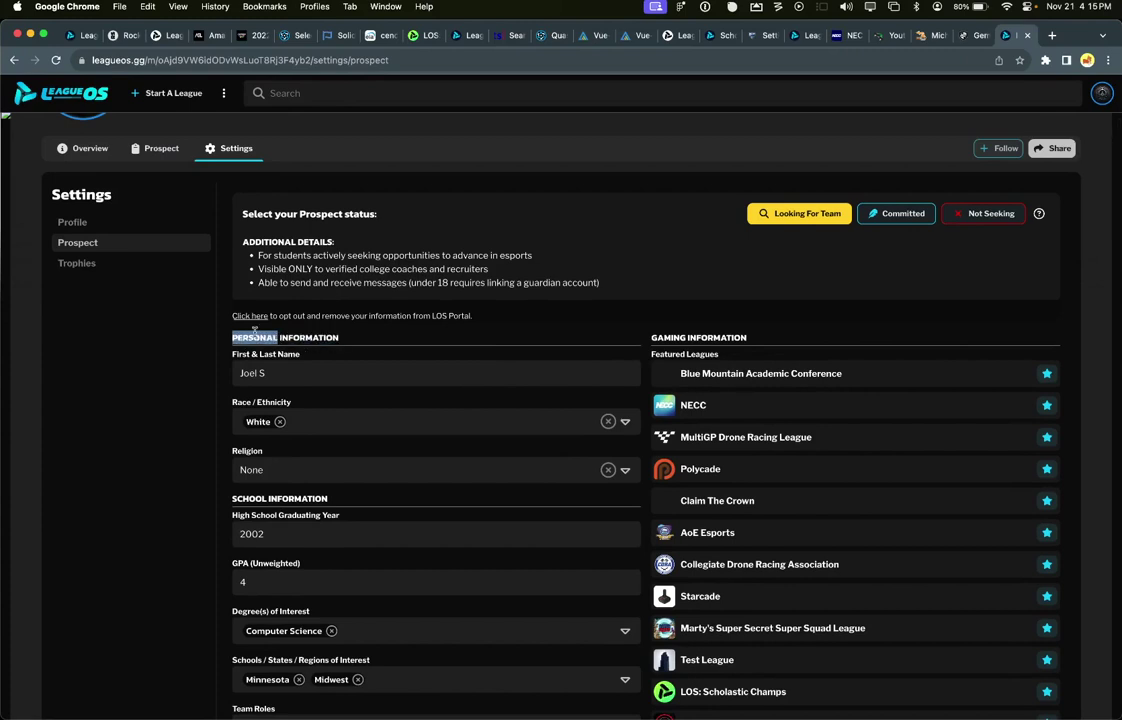
left_click(255, 334)
scroll(391, 401, "down", 2)
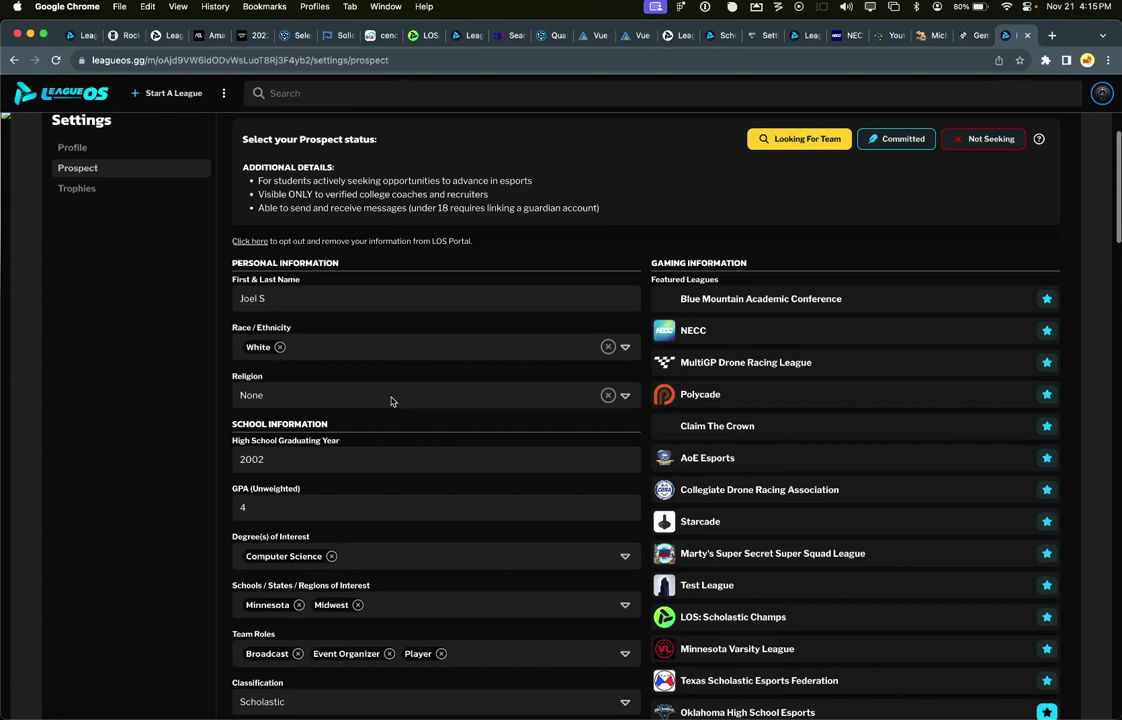
scroll(600, 343, "down", 2)
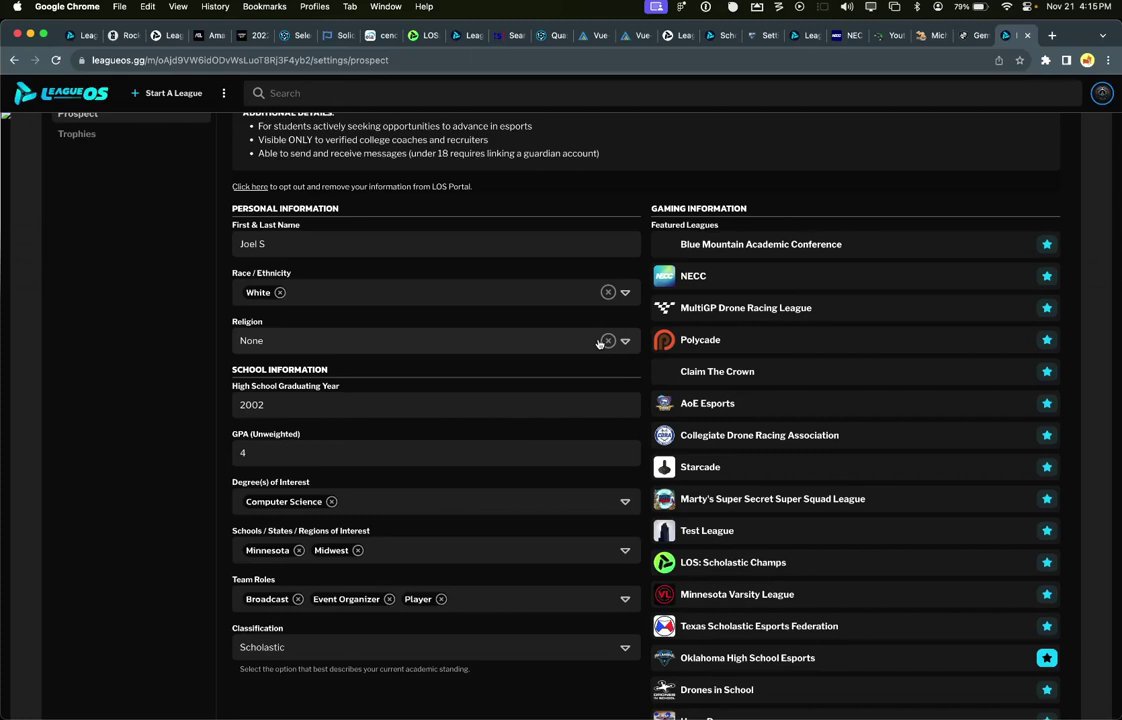
Step: Clear the Religion field's 'None' value, then check graduating year and Degree(s) of Interest
left_click(606, 341)
scroll(445, 278, "down", 2)
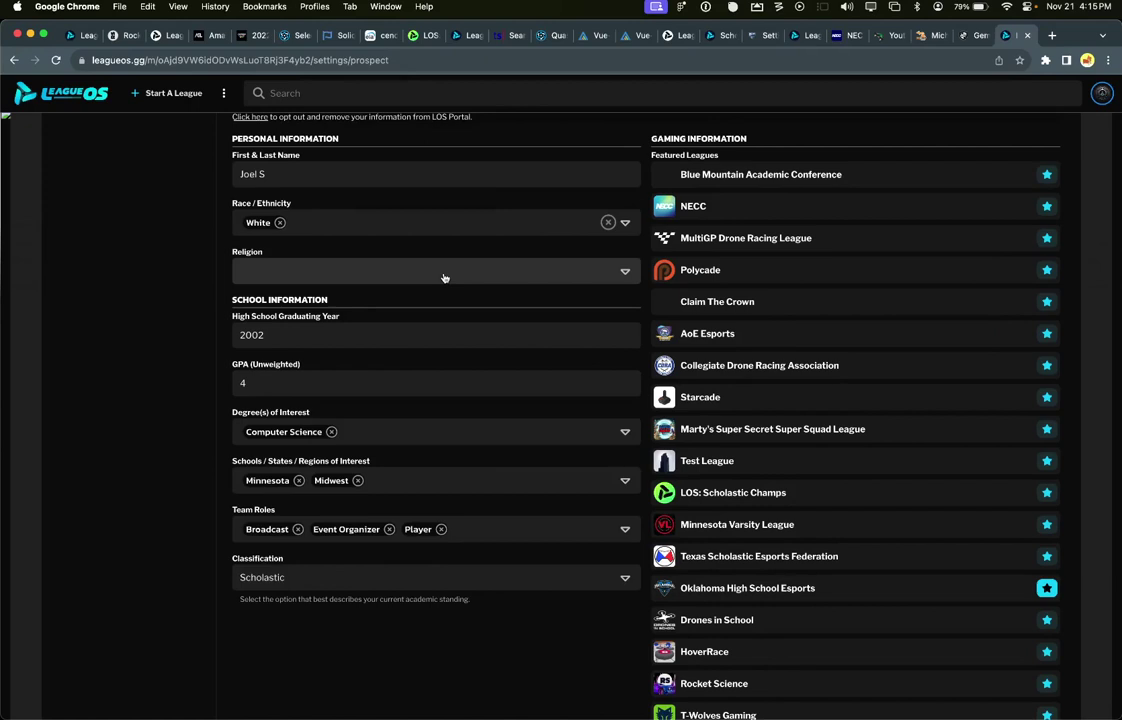
left_click(300, 332)
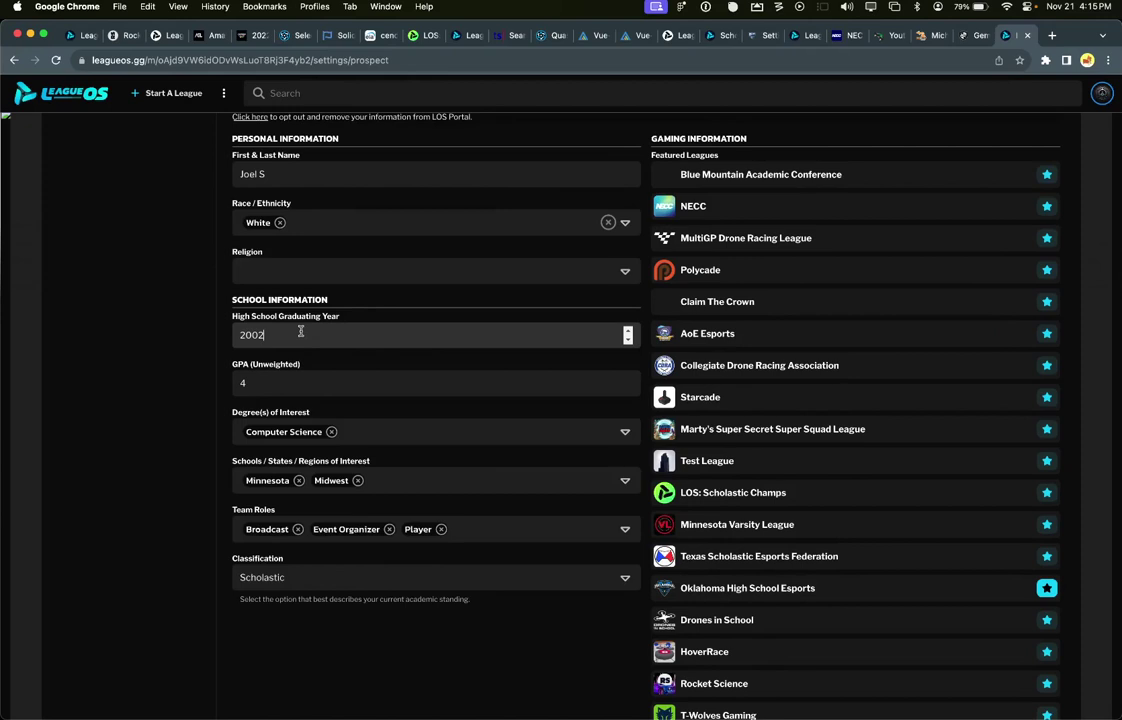
key("Tab")
key("Tab")
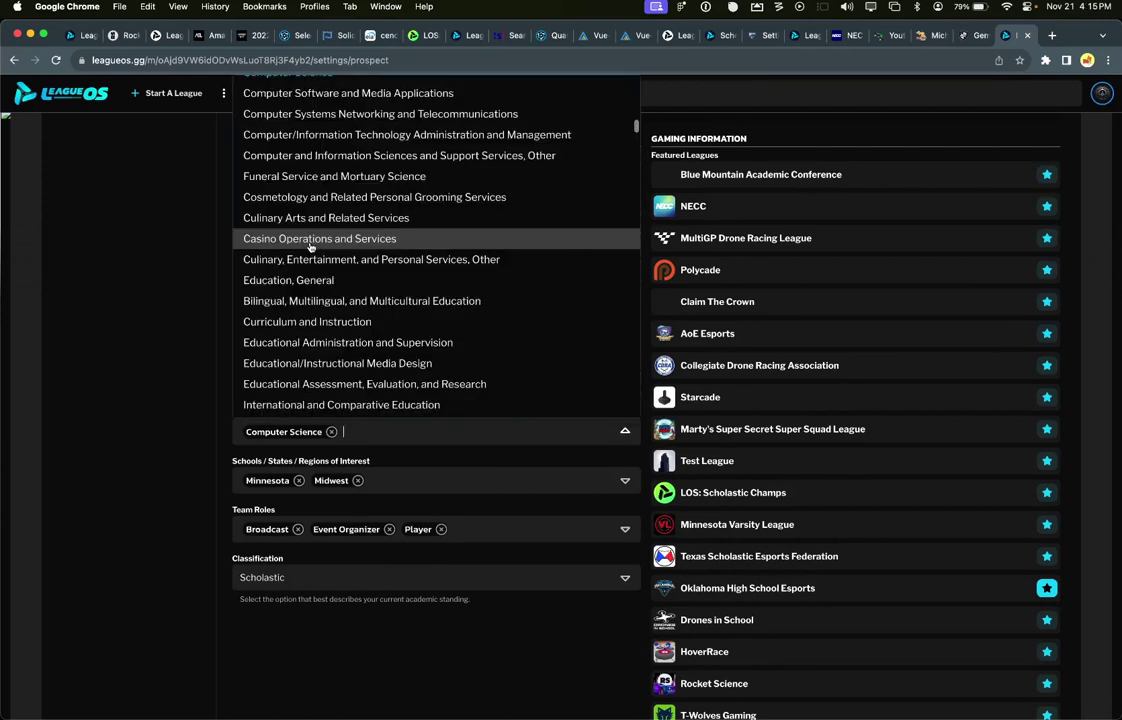
scroll(383, 309, "up", 5)
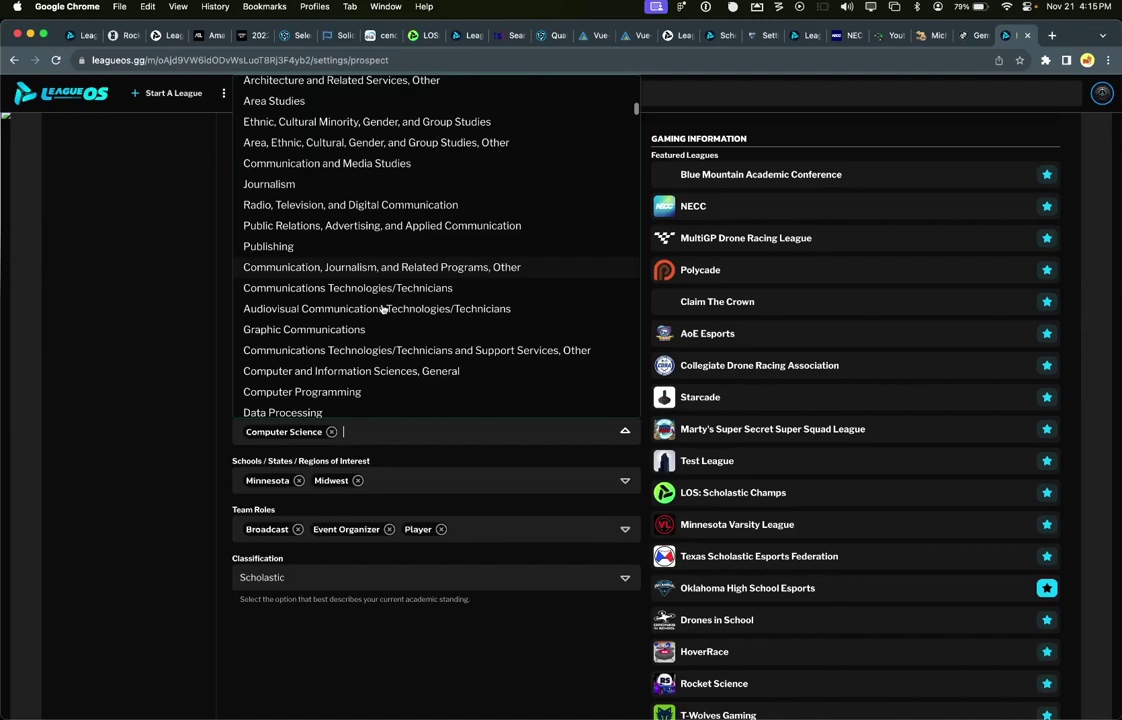
scroll(507, 451, "down", 1)
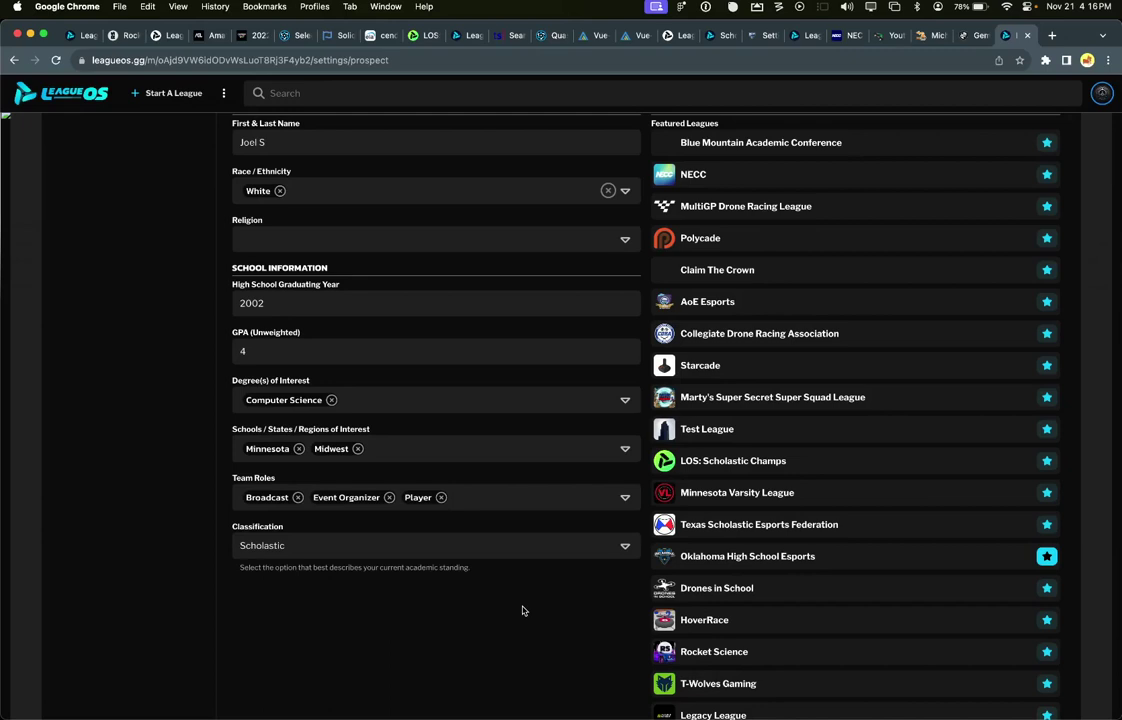
scroll(1032, 516, "down", 10)
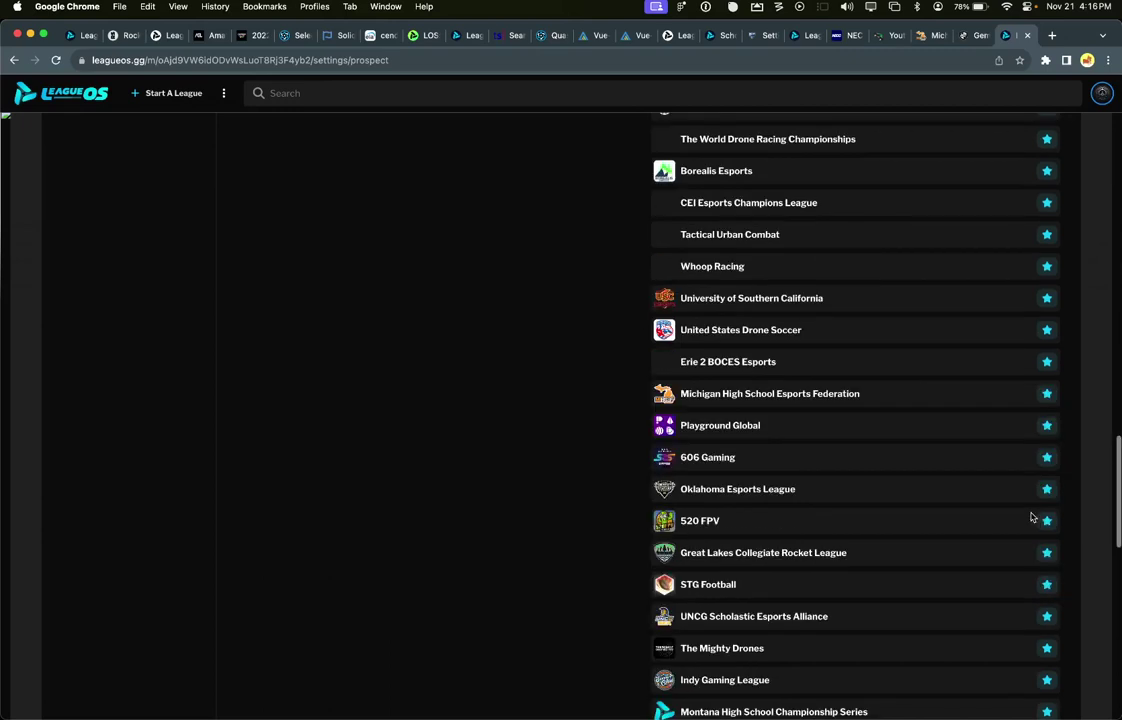
Step: Add APEX Legends to Featured Activities, refresh the settings page, and open the LOS Portal
scroll(1032, 516, "down", 3)
left_click(1017, 565)
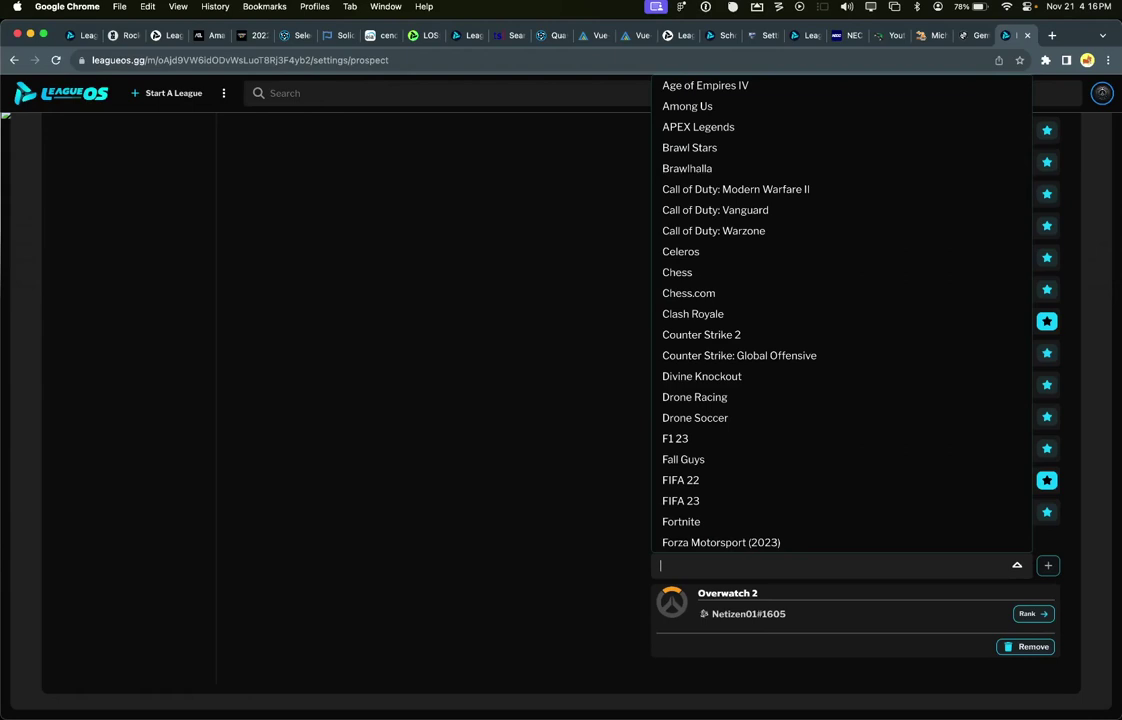
left_click(698, 127)
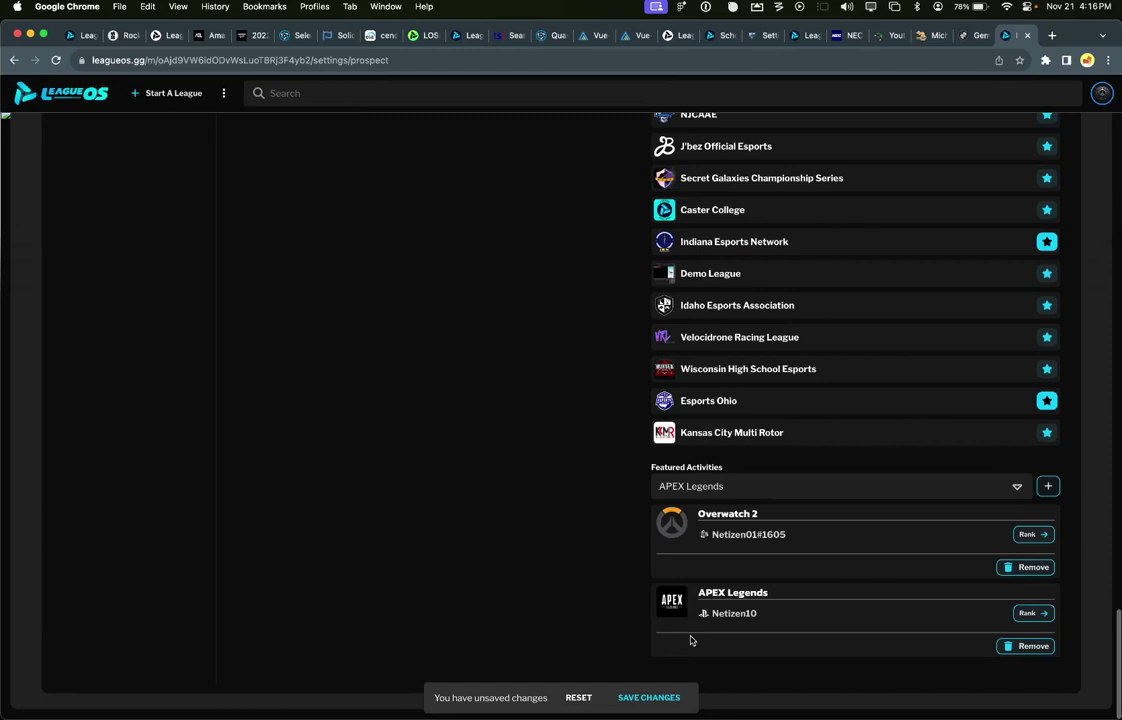
key("super+r")
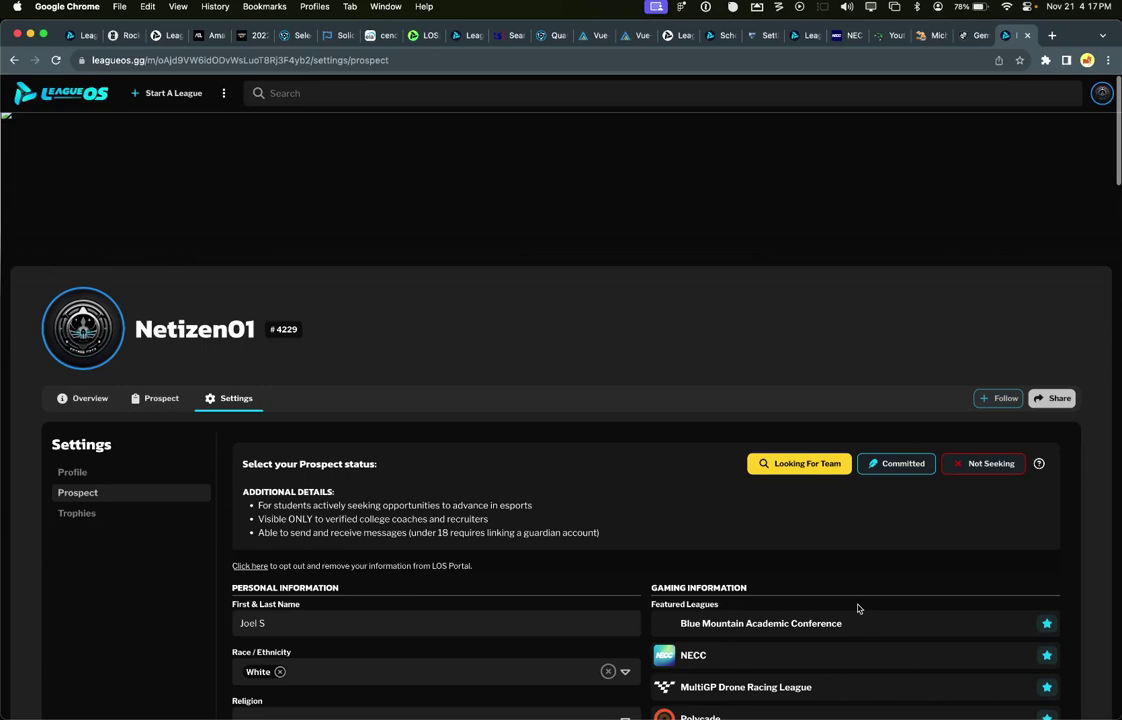
left_click(857, 608)
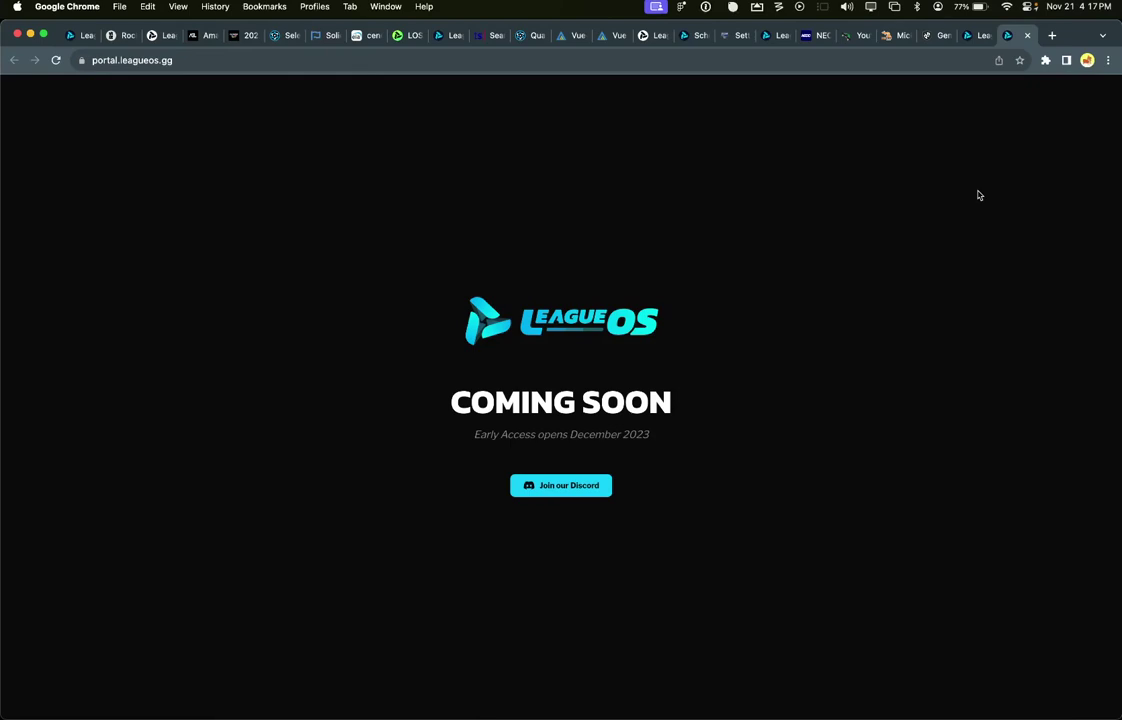
Step: Close the LOS Portal coming-soon tab to return to the Prospect overview
key("super+w")
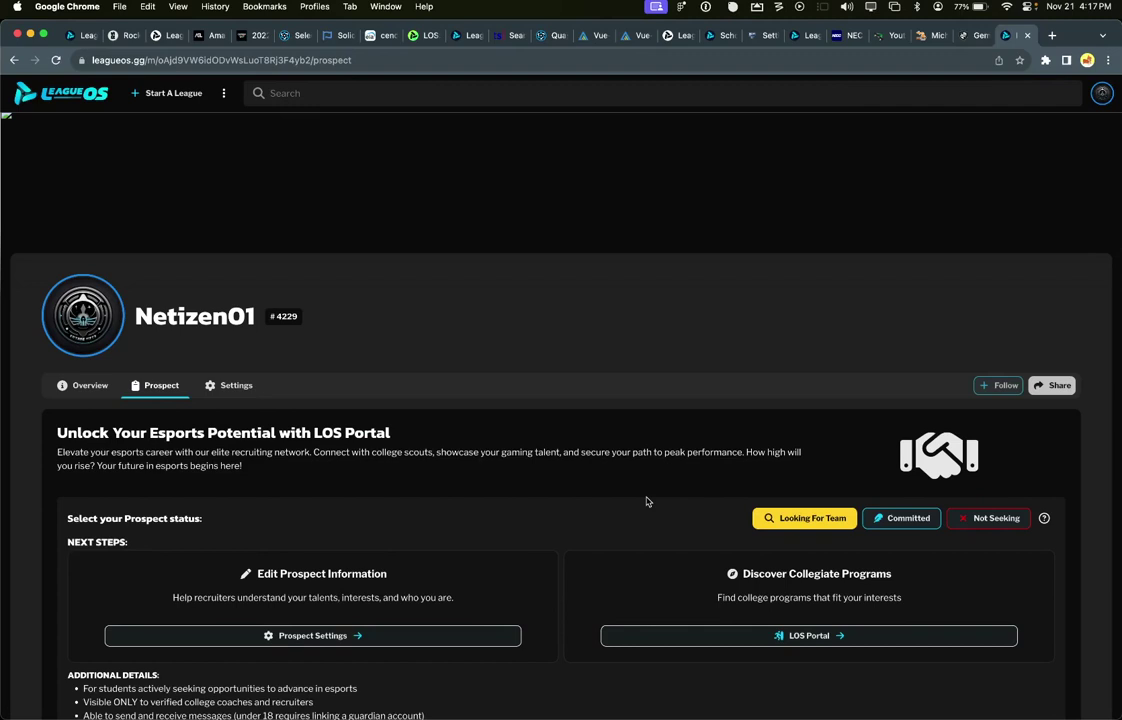
scroll(646, 501, "down", 5)
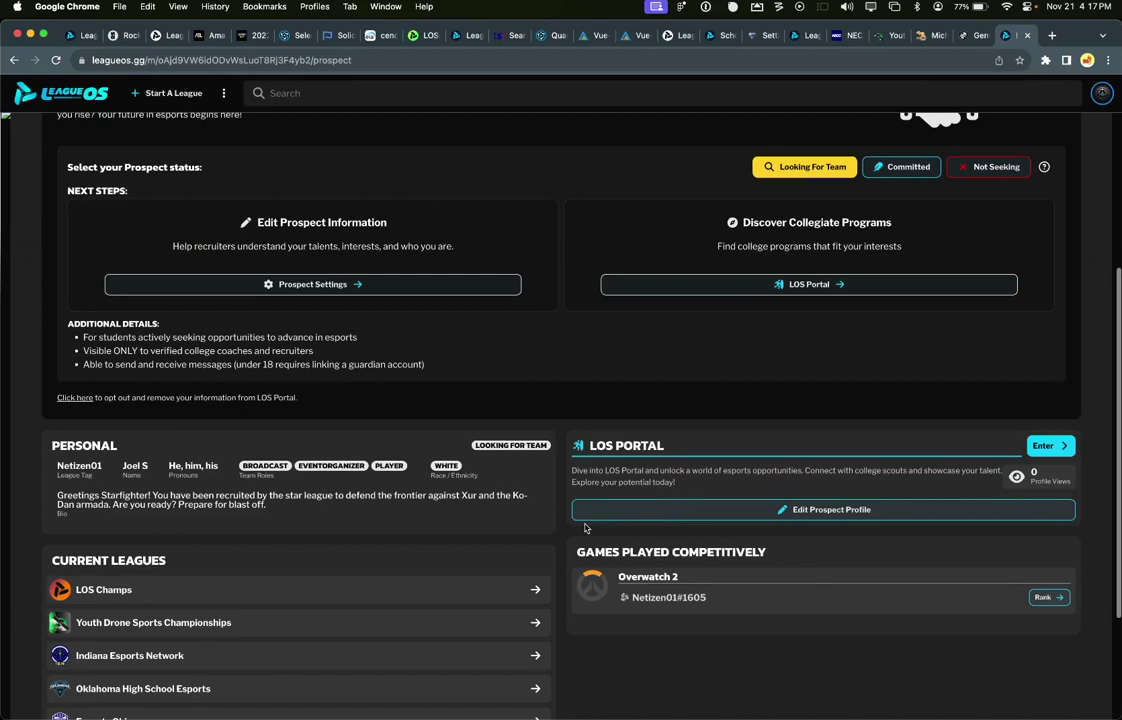
scroll(576, 540, "up", 4)
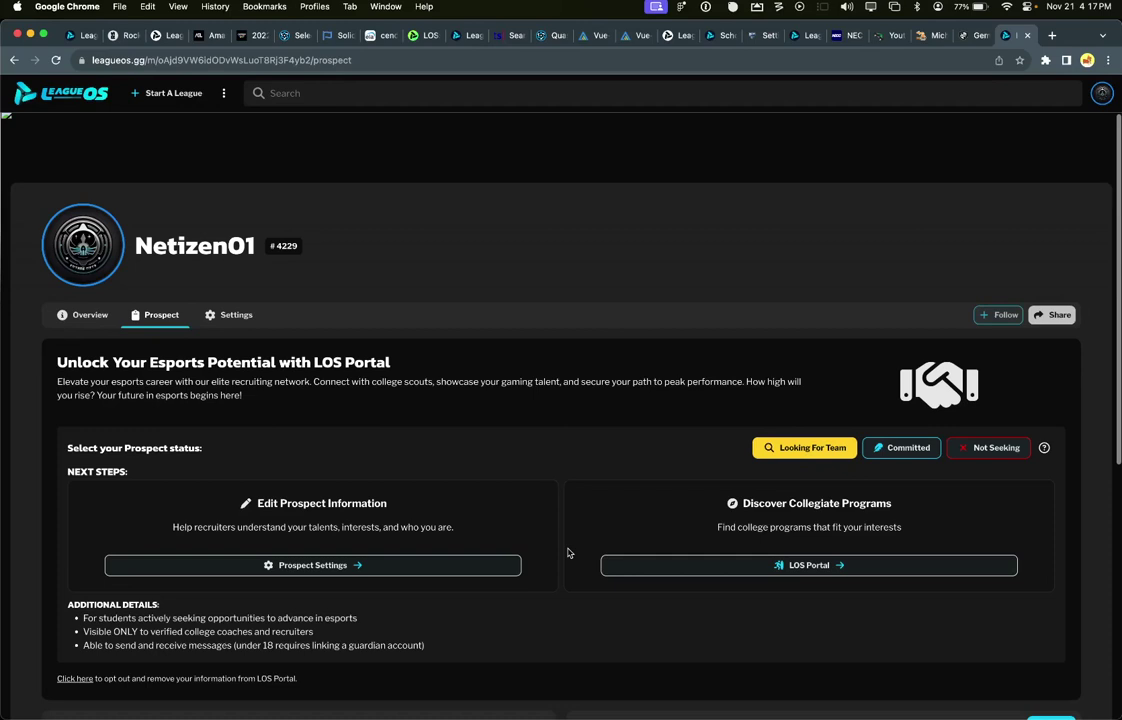
scroll(567, 553, "up", 1)
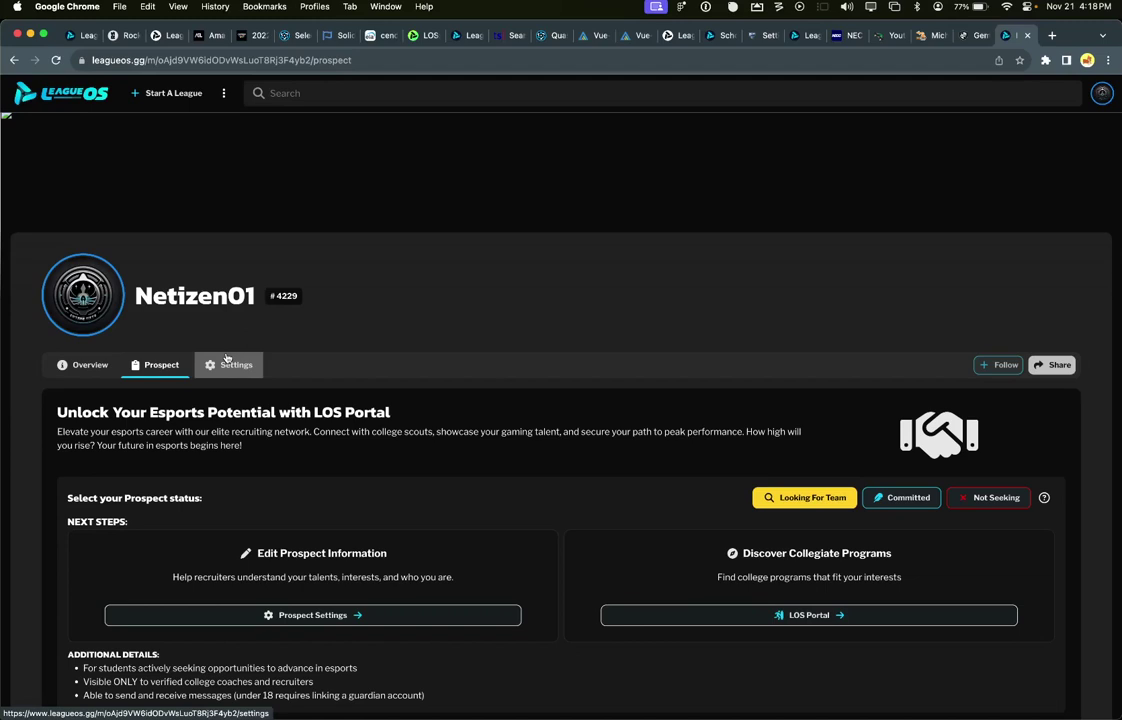
Step: Open the profile's Settings page showing username, pronouns, location and personalization options
left_click(230, 364)
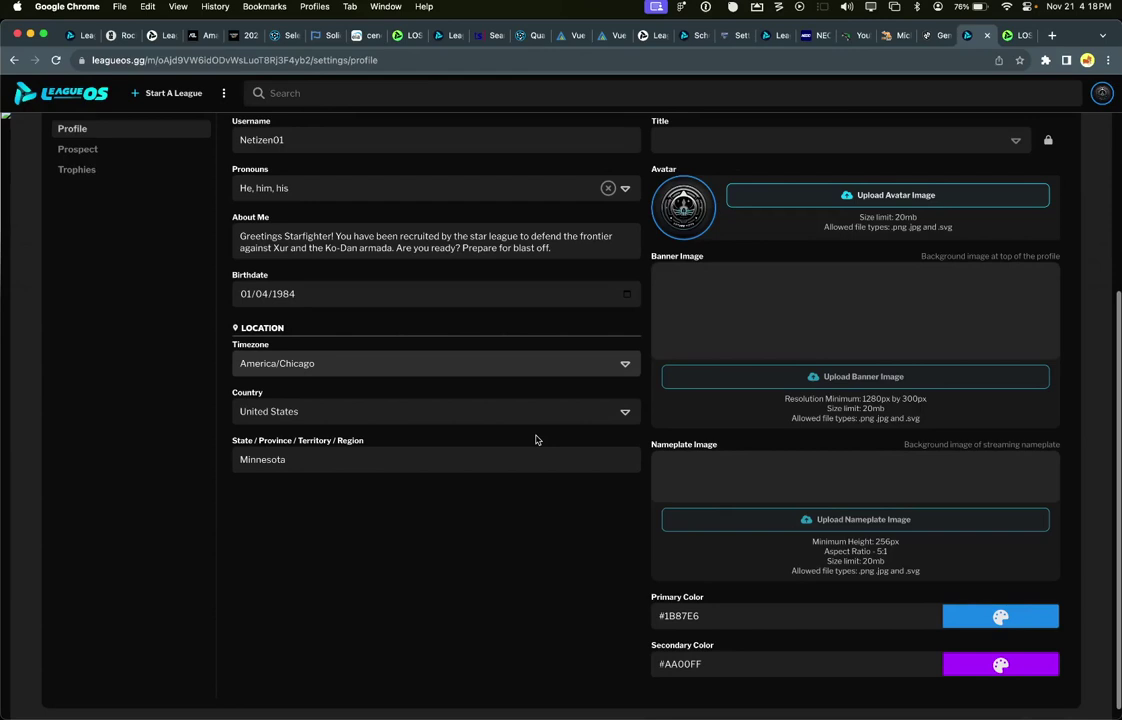
scroll(61, 283, "up", 3)
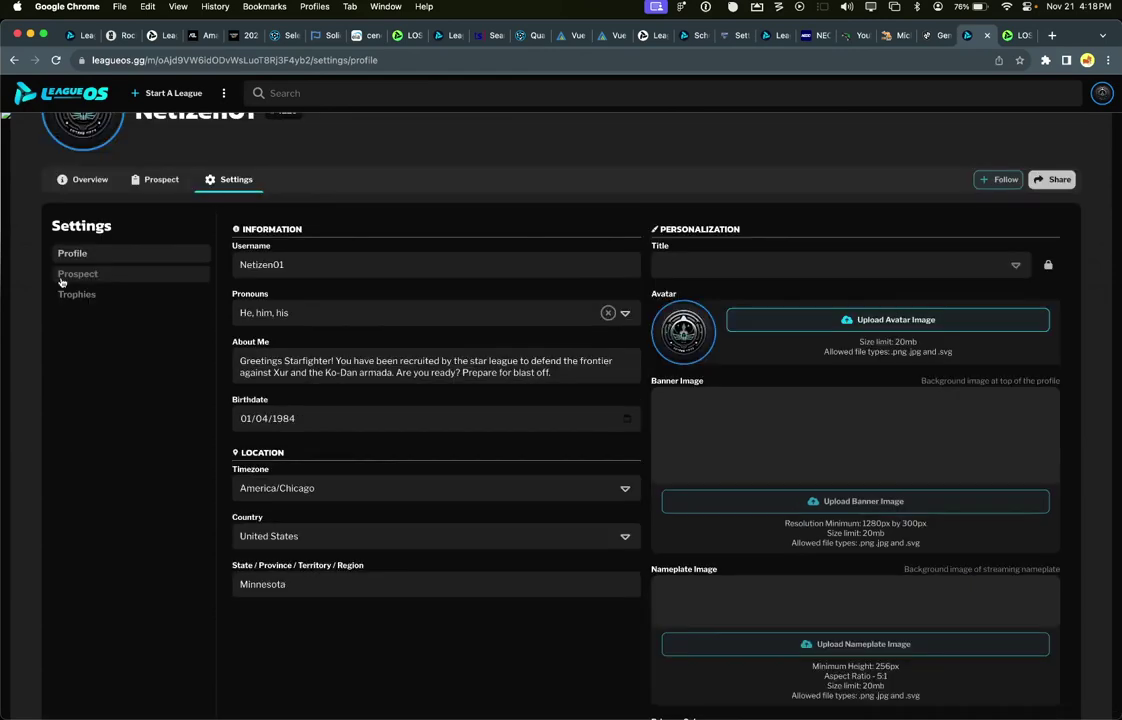